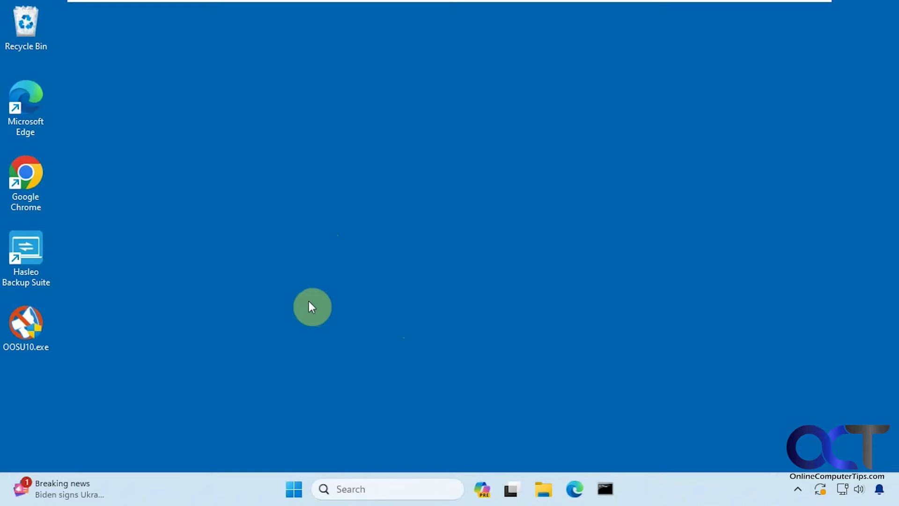
# Step: Launch OOSU10.exe from the desktop and approve the administrator prompt
pyautogui.doubleClick(33, 331)
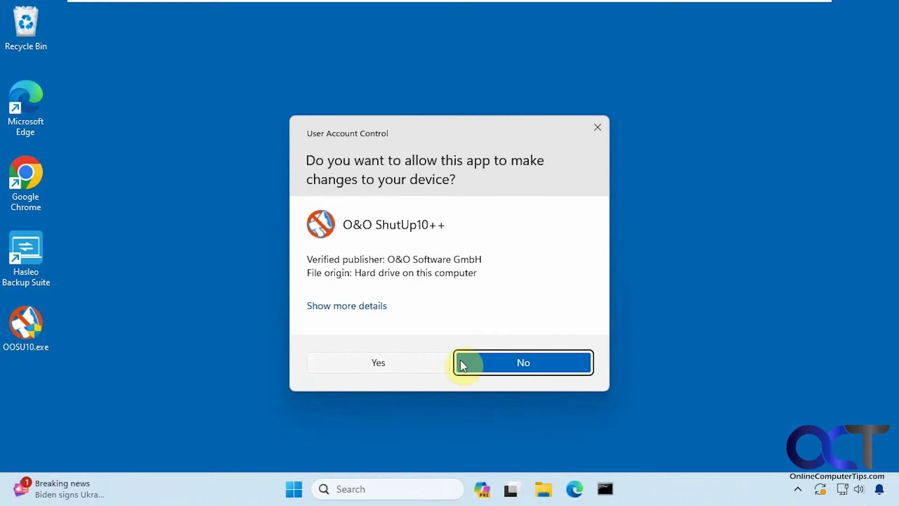
pyautogui.click(411, 363)
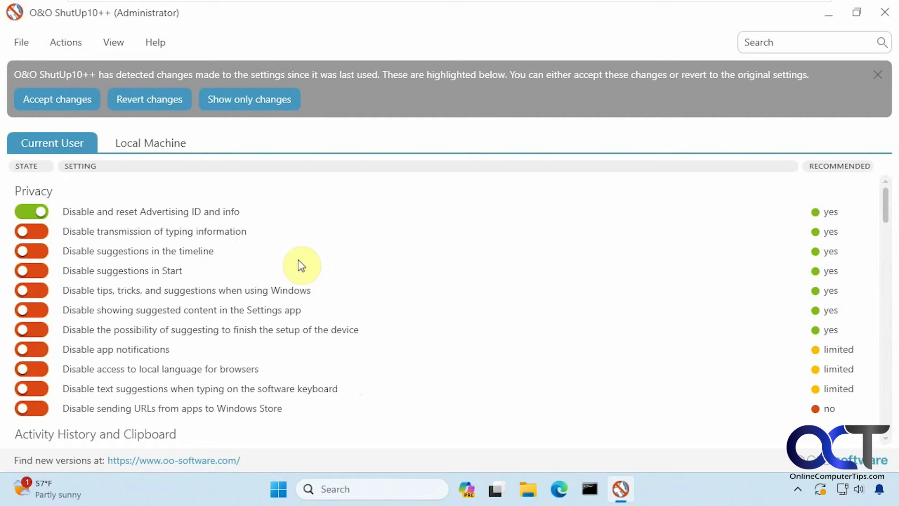
pyautogui.scroll(-2, 377, 262)
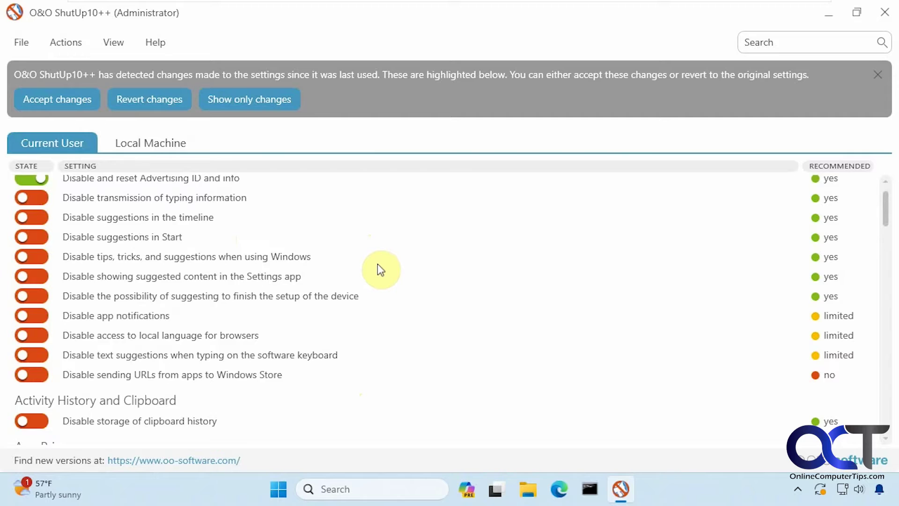
pyautogui.scroll(-3, 377, 264)
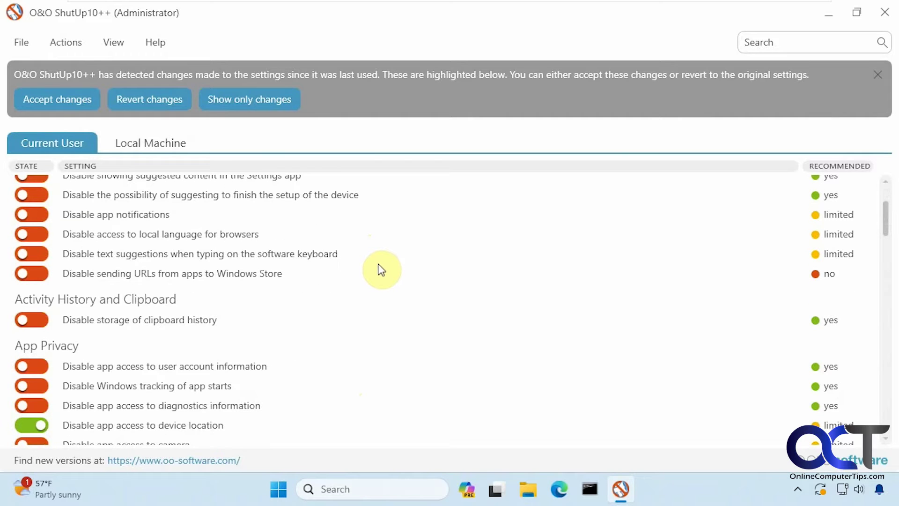
pyautogui.scroll(-6, 380, 264)
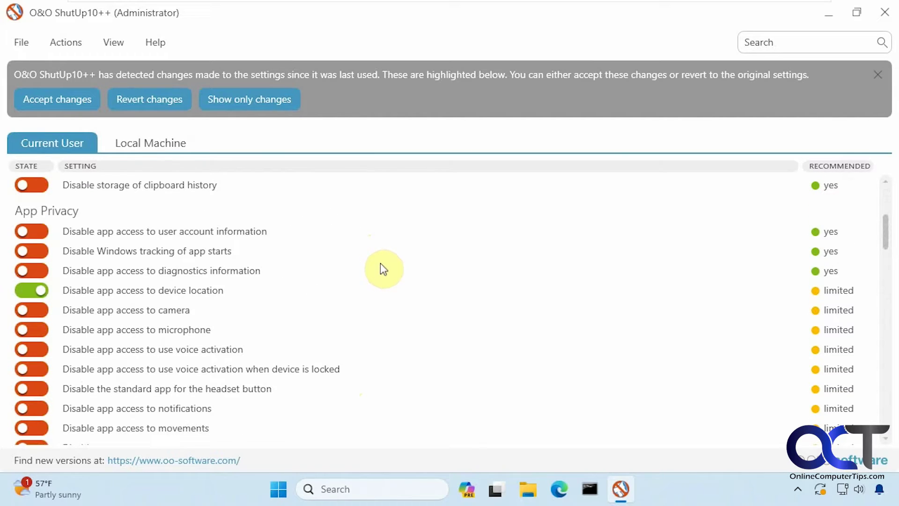
pyautogui.scroll(-8, 380, 263)
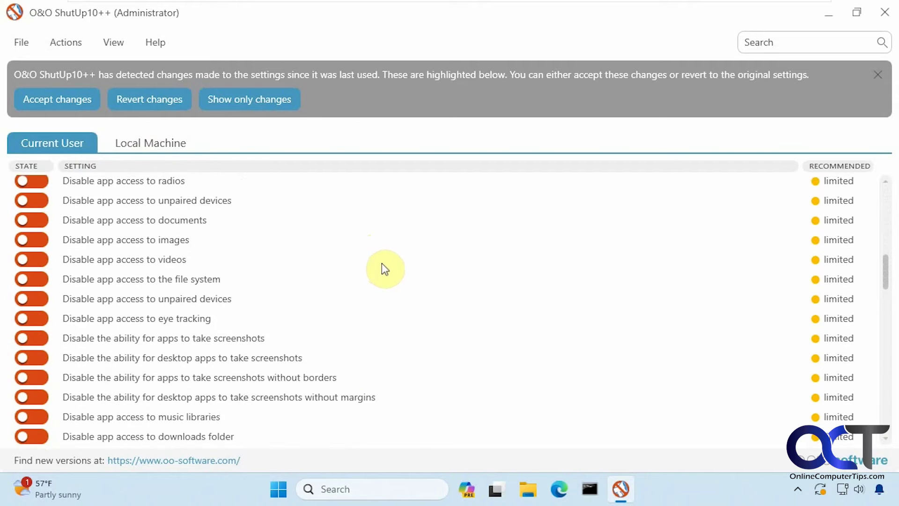
pyautogui.scroll(-4, 381, 268)
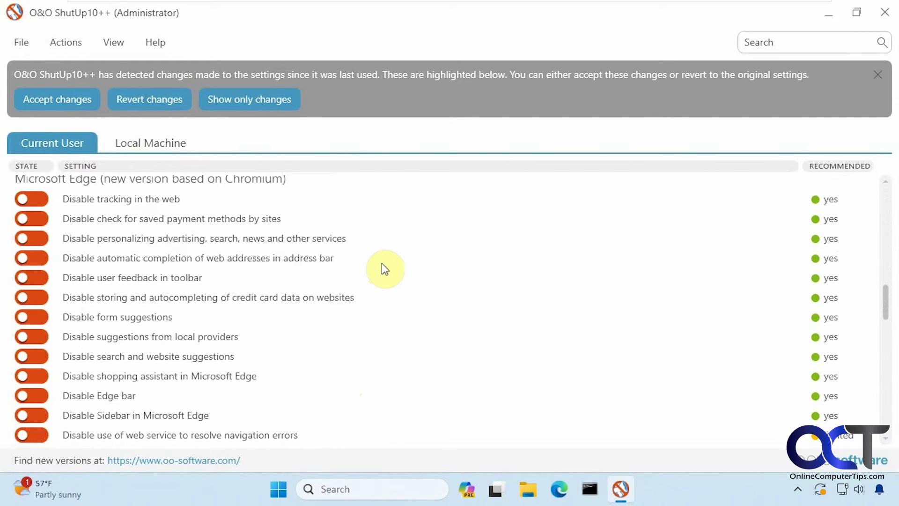
pyautogui.scroll(-3, 383, 267)
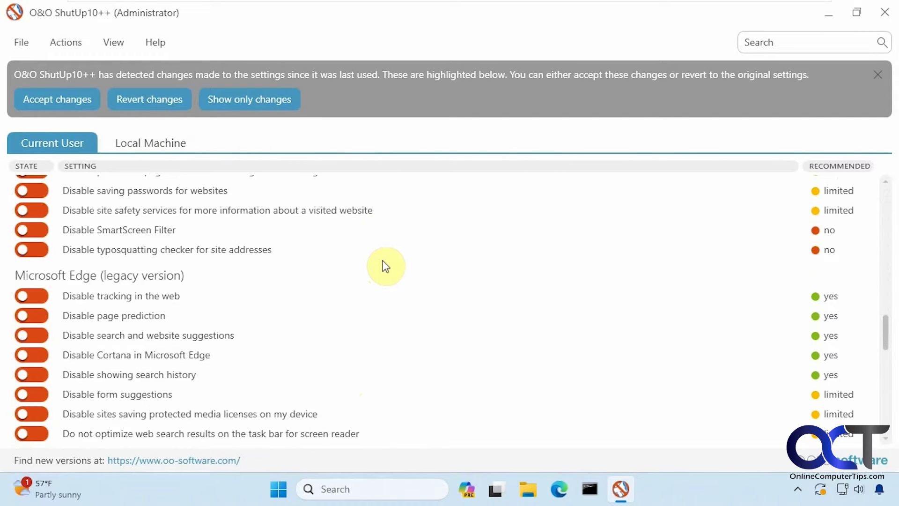
pyautogui.scroll(-3, 386, 267)
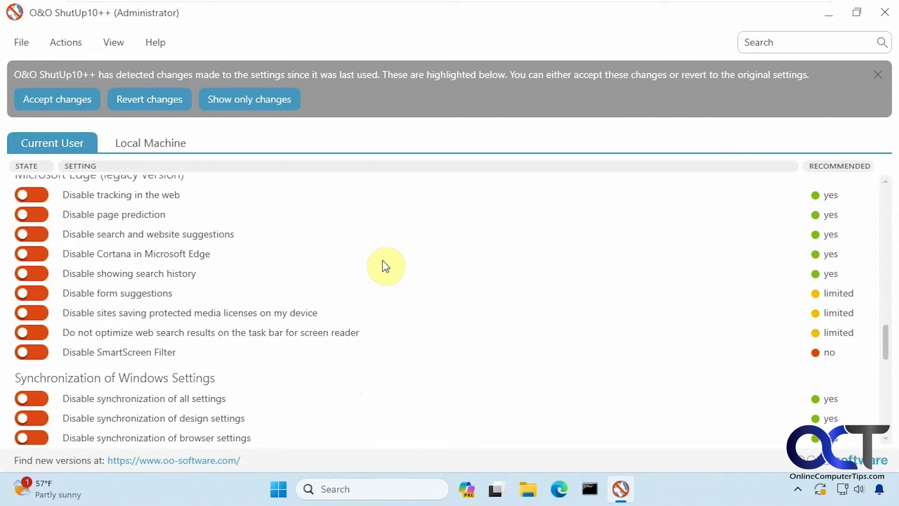
pyautogui.scroll(-3, 386, 265)
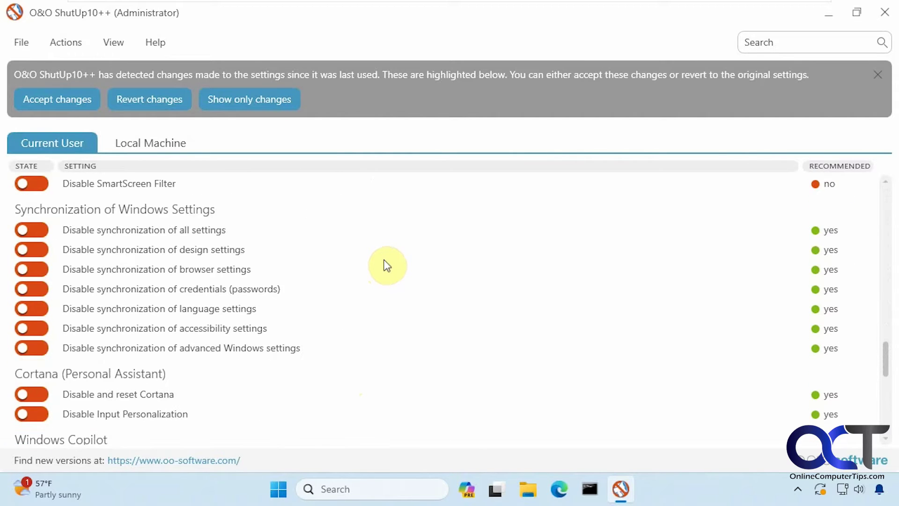
pyautogui.scroll(-2, 386, 266)
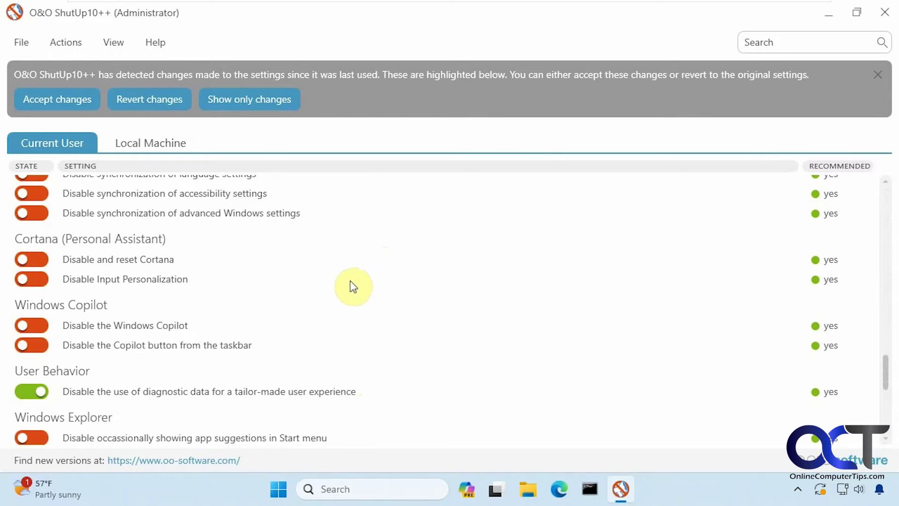
pyautogui.scroll(-4, 367, 295)
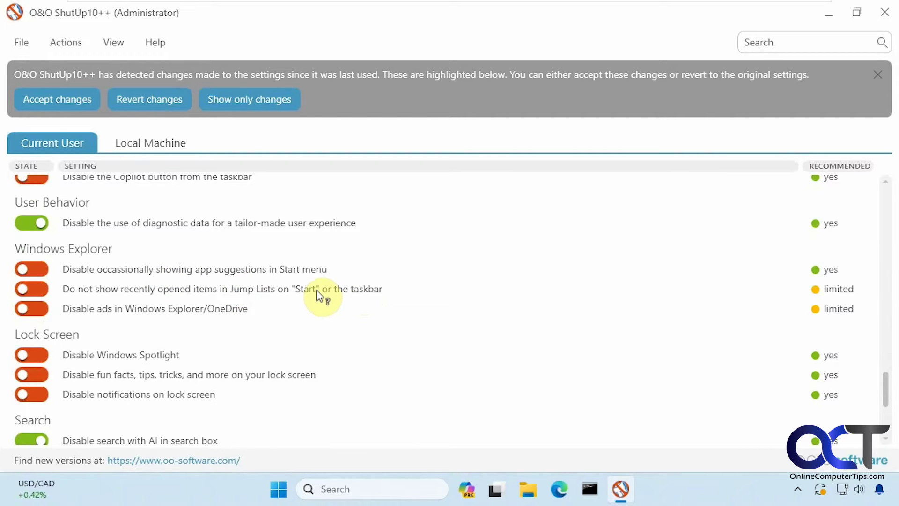
pyautogui.scroll(-2, 335, 303)
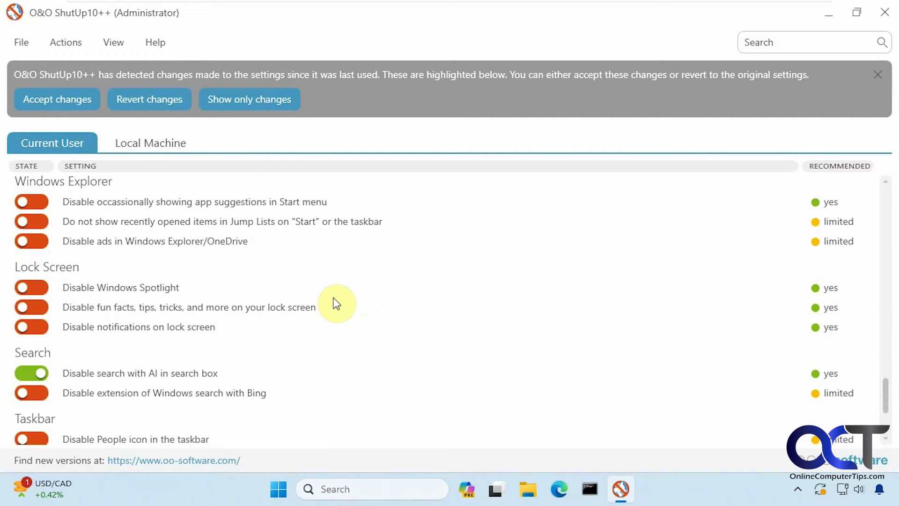
pyautogui.scroll(-3, 336, 303)
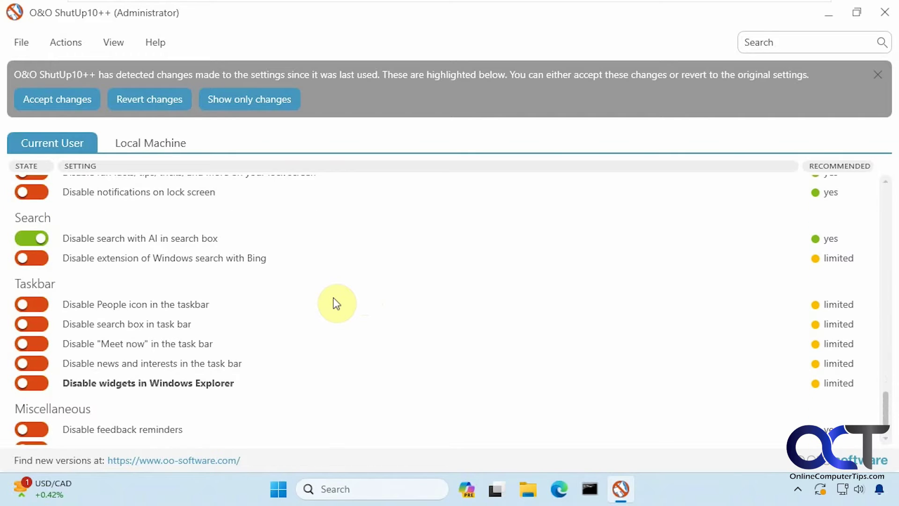
pyautogui.scroll(-2, 336, 303)
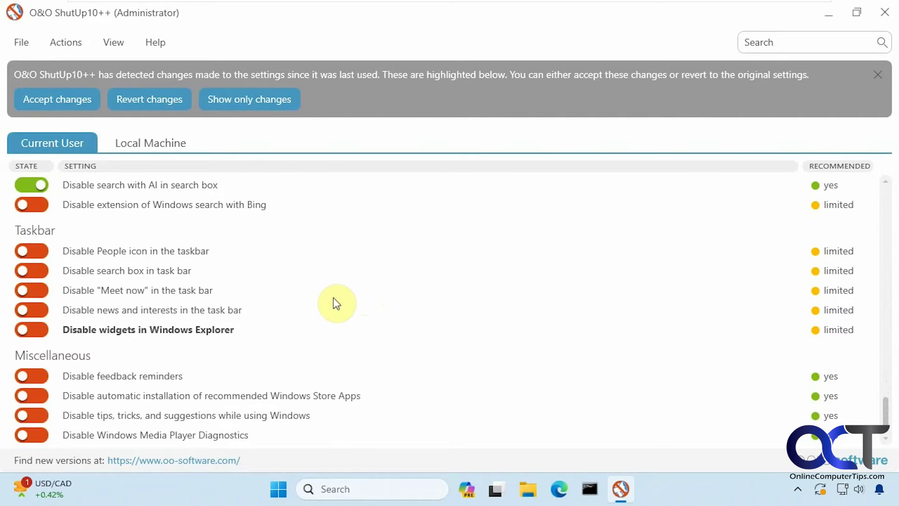
# Step: Switch to the Local Machine tab and scroll down through its settings to the Miscellaneous section
pyautogui.click(162, 140)
pyautogui.scroll(-8, 477, 318)
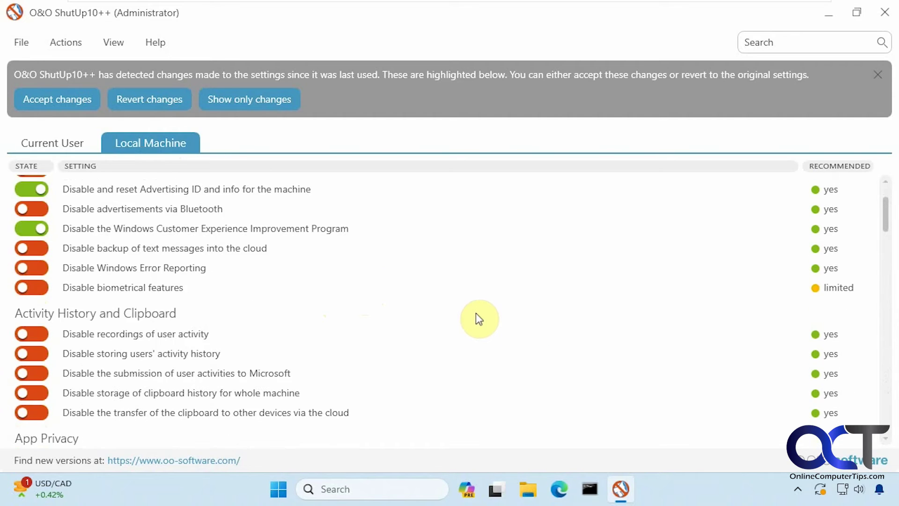
pyautogui.scroll(-11, 477, 312)
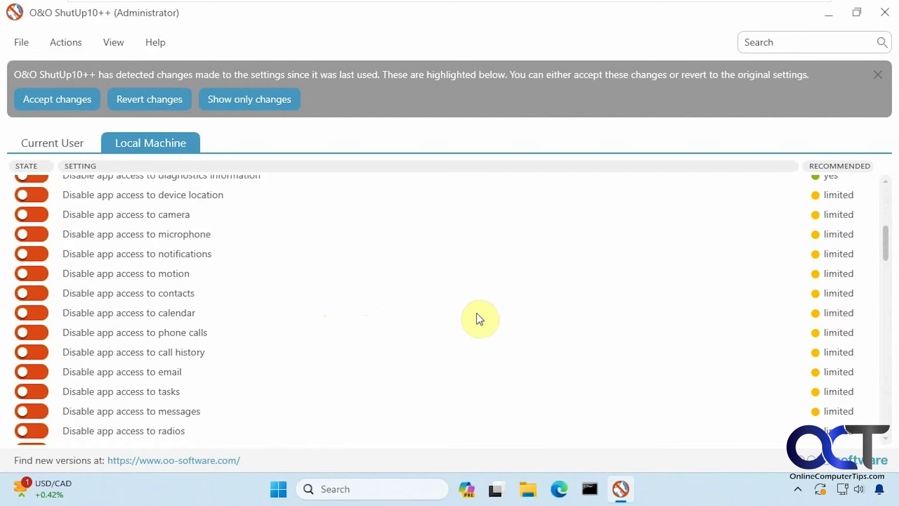
pyautogui.scroll(-4, 477, 314)
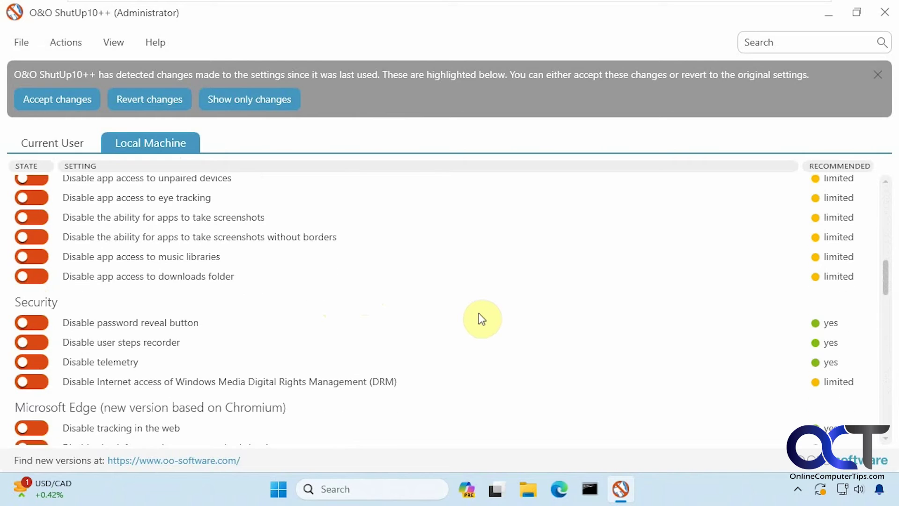
pyautogui.scroll(-1, 283, 340)
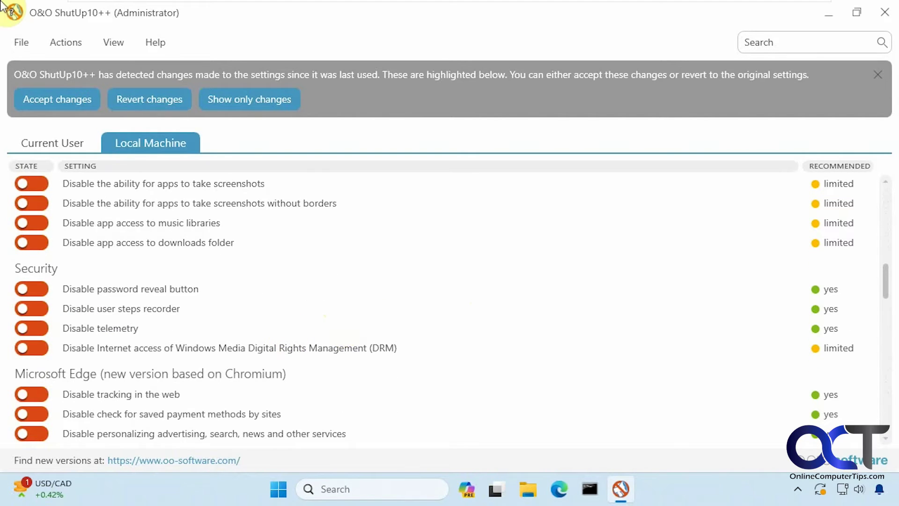
pyautogui.scroll(-10, 345, 327)
pyautogui.scroll(-9, 347, 326)
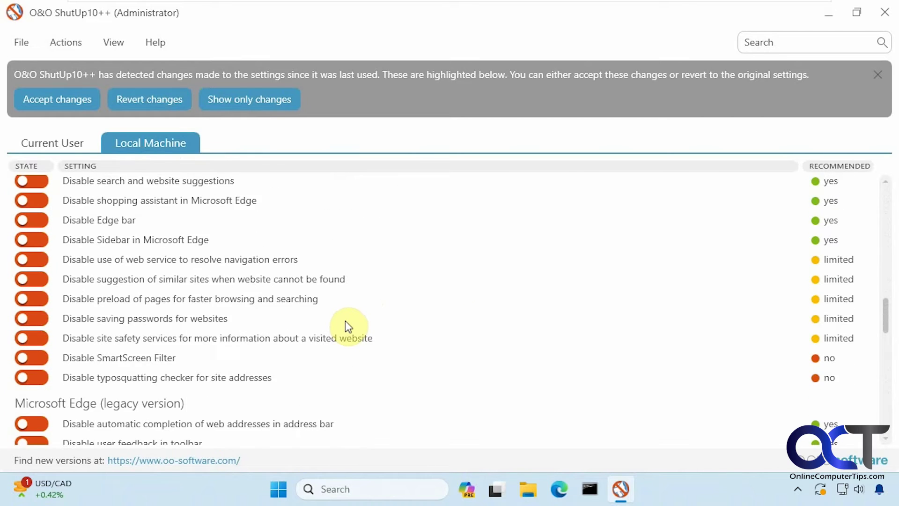
pyautogui.scroll(-10, 348, 320)
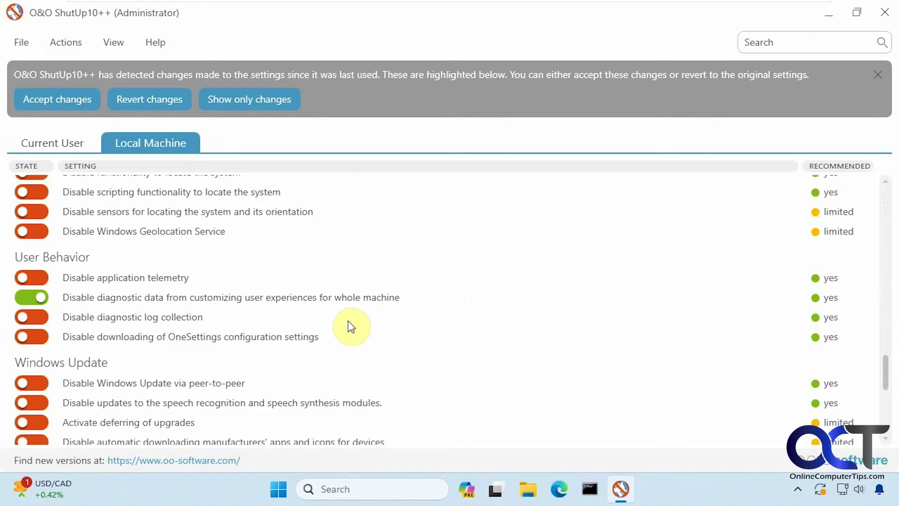
pyautogui.scroll(-3, 349, 322)
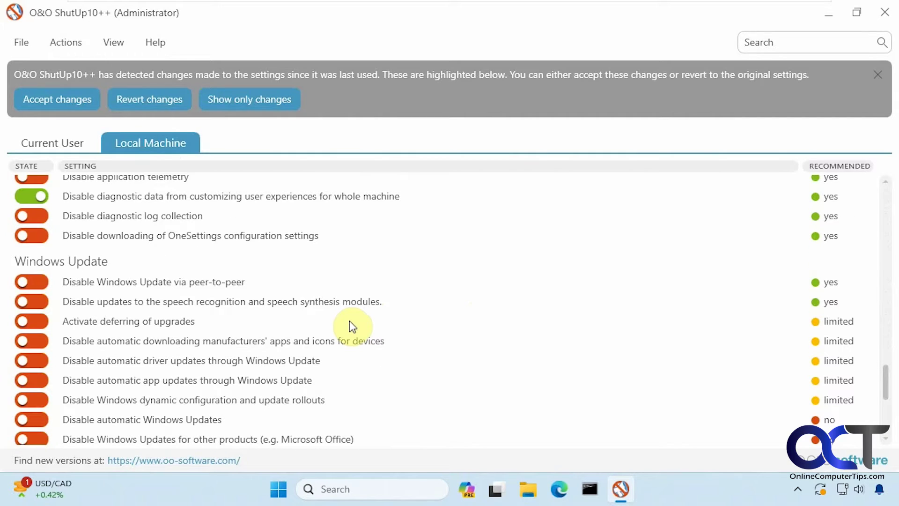
pyautogui.scroll(-5, 350, 321)
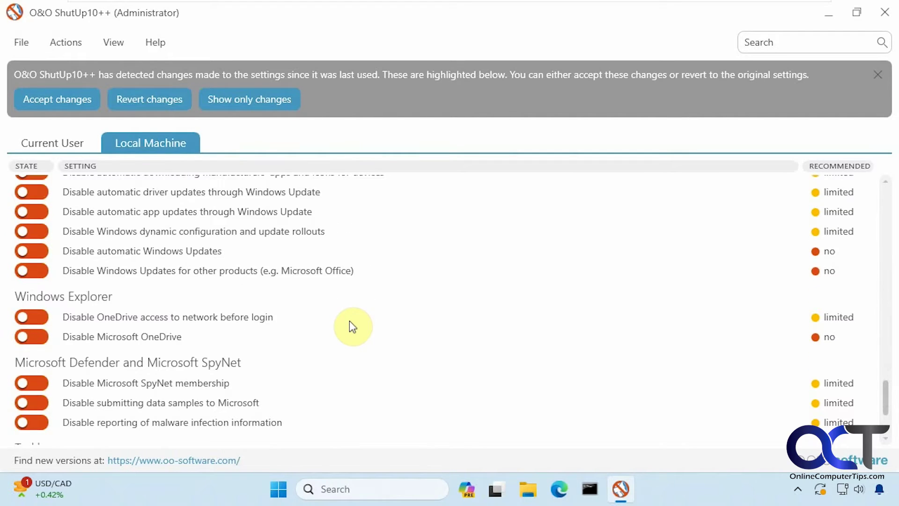
pyautogui.scroll(-2, 350, 321)
pyautogui.scroll(-2, 353, 326)
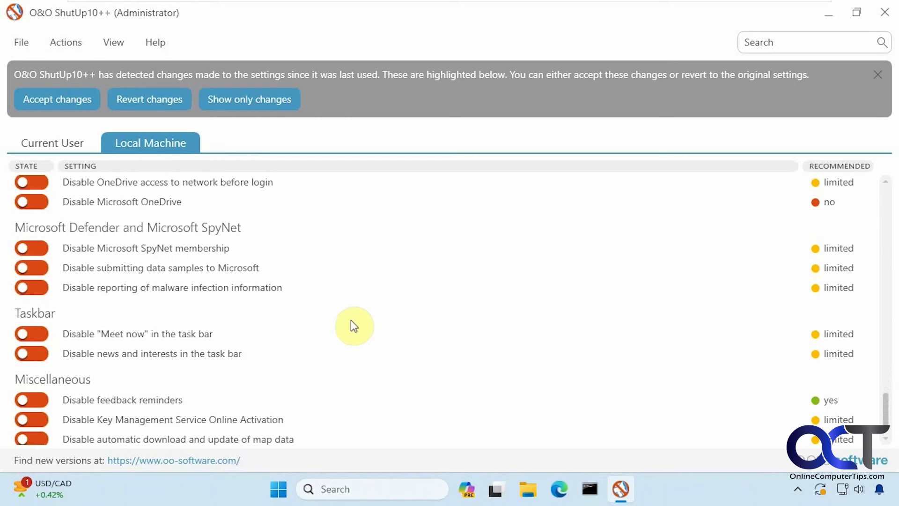
pyautogui.scroll(-1, 354, 327)
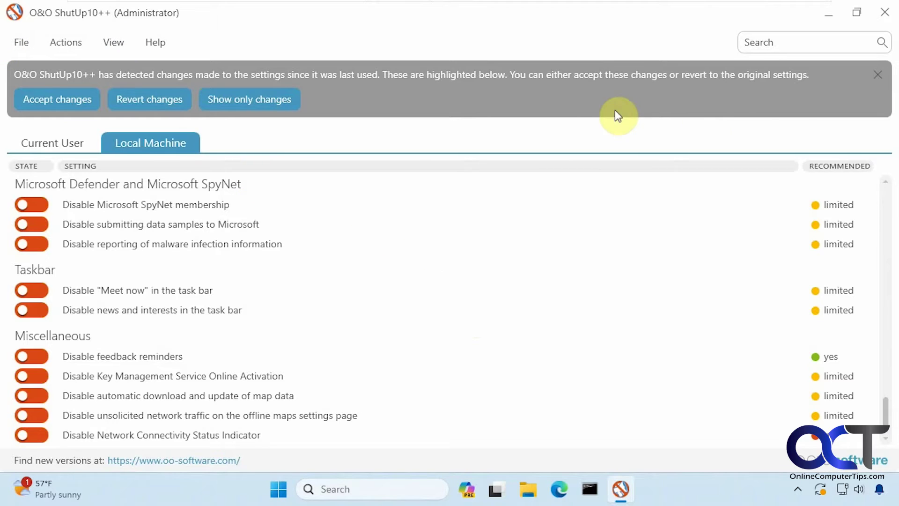
# Step: Dismiss the detected-changes notice and look over the File and Actions menus
pyautogui.click(877, 75)
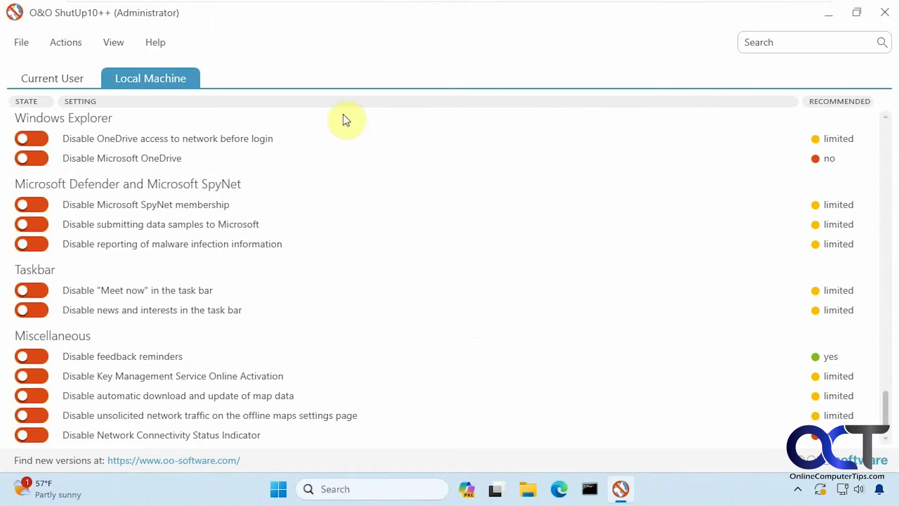
pyautogui.click(17, 42)
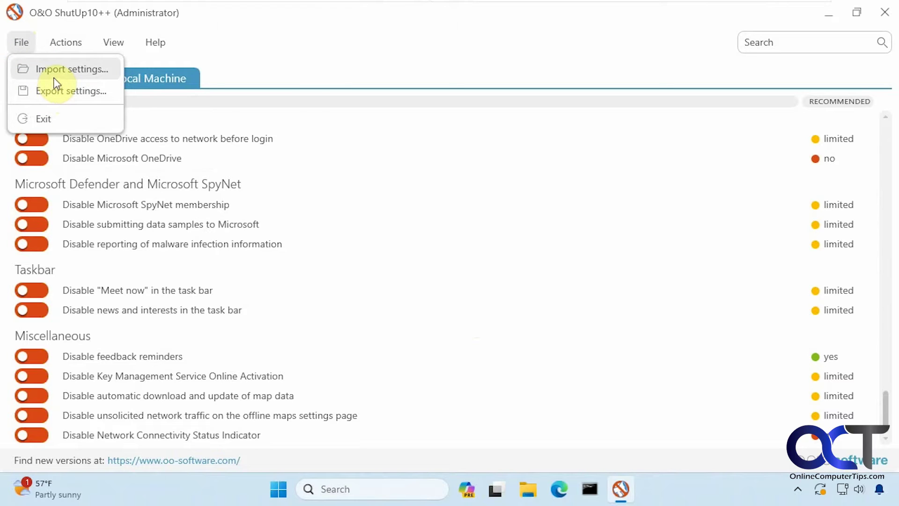
pyautogui.click(69, 43)
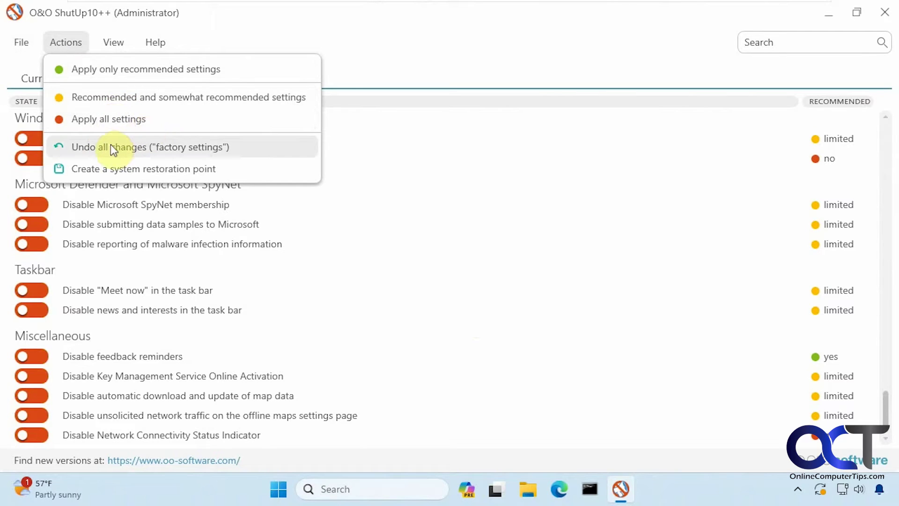
# Step: Create a system restore point, then look over the Actions and View menus
pyautogui.click(140, 169)
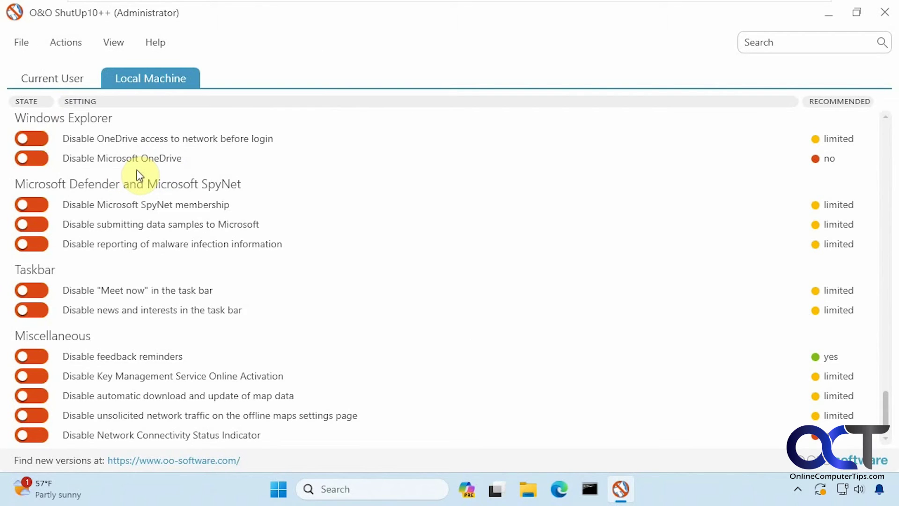
pyautogui.click(465, 318)
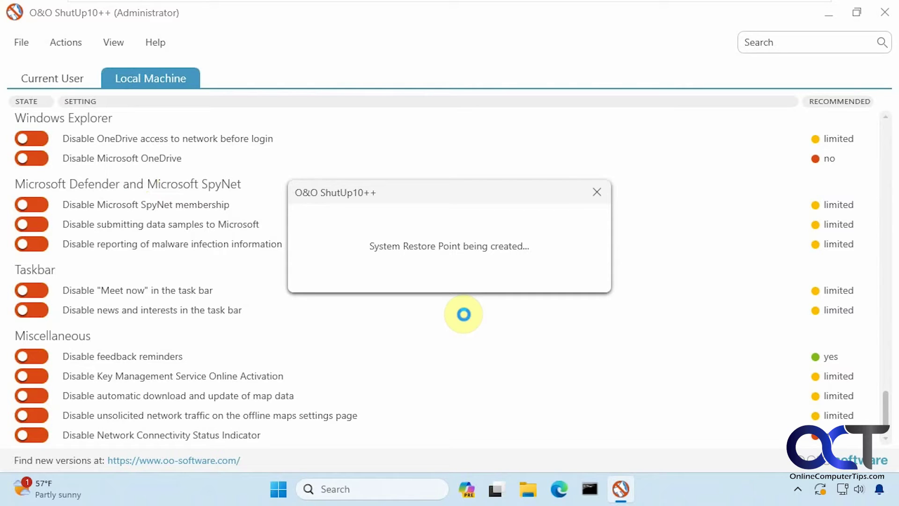
pyautogui.click(80, 43)
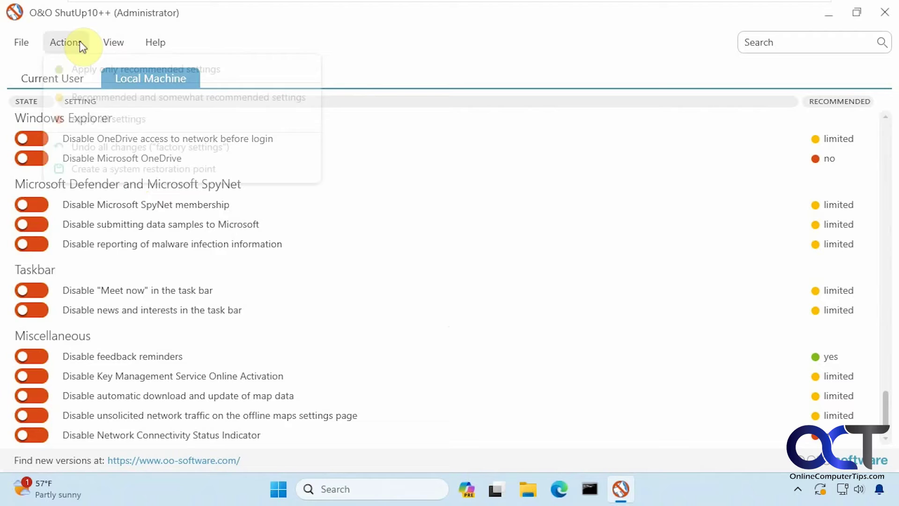
pyautogui.moveTo(123, 46)
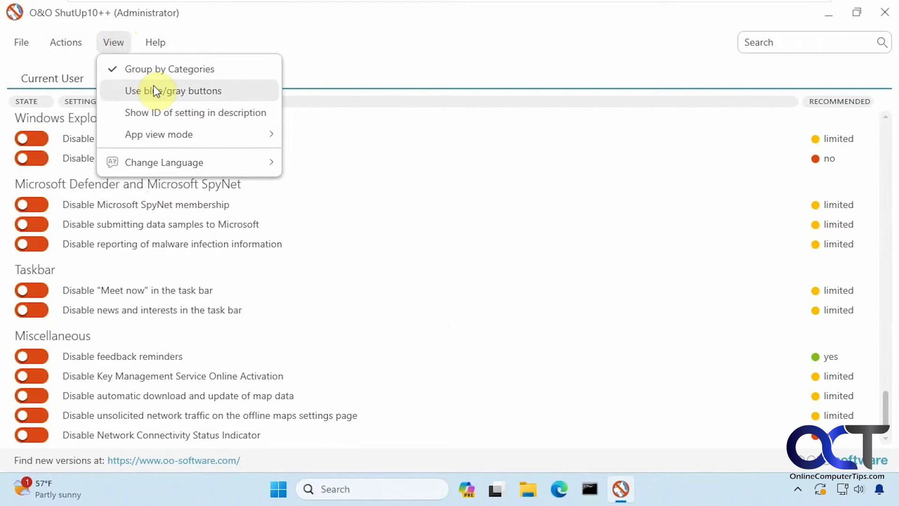
# Step: Preview blue/gray switches and setting IDs in descriptions, then revert both display options
pyautogui.click(153, 90)
pyautogui.click(120, 44)
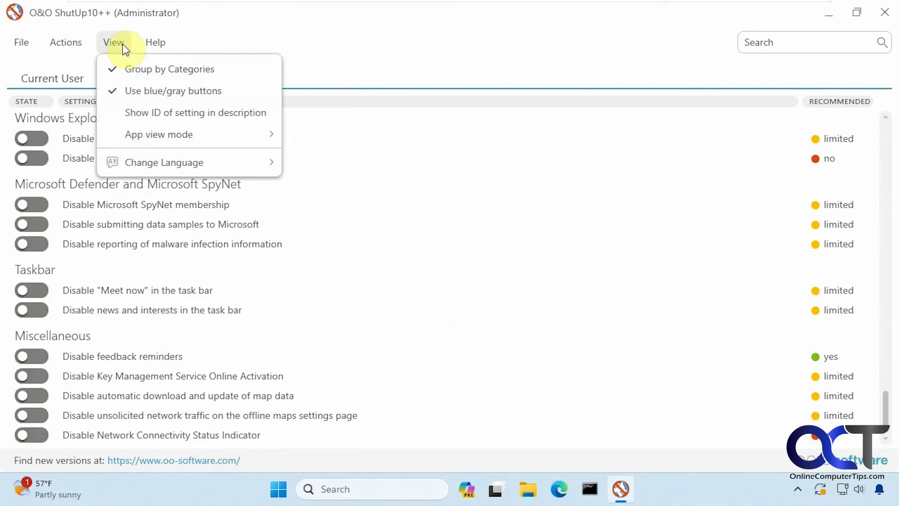
pyautogui.click(141, 90)
pyautogui.click(121, 47)
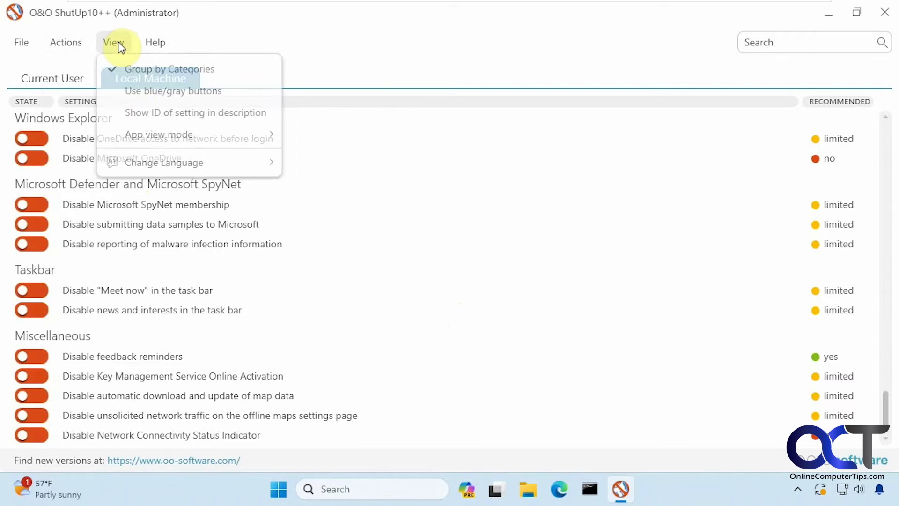
pyautogui.click(149, 113)
pyautogui.click(147, 143)
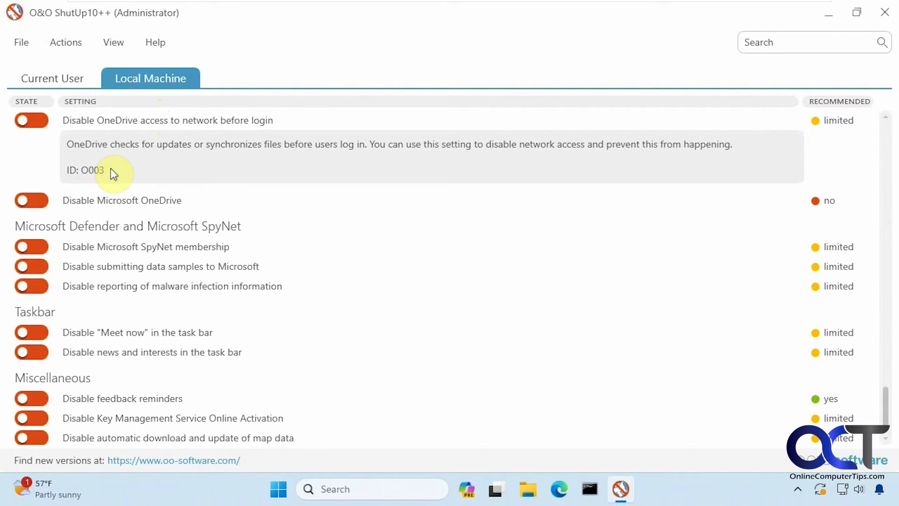
pyautogui.click(114, 43)
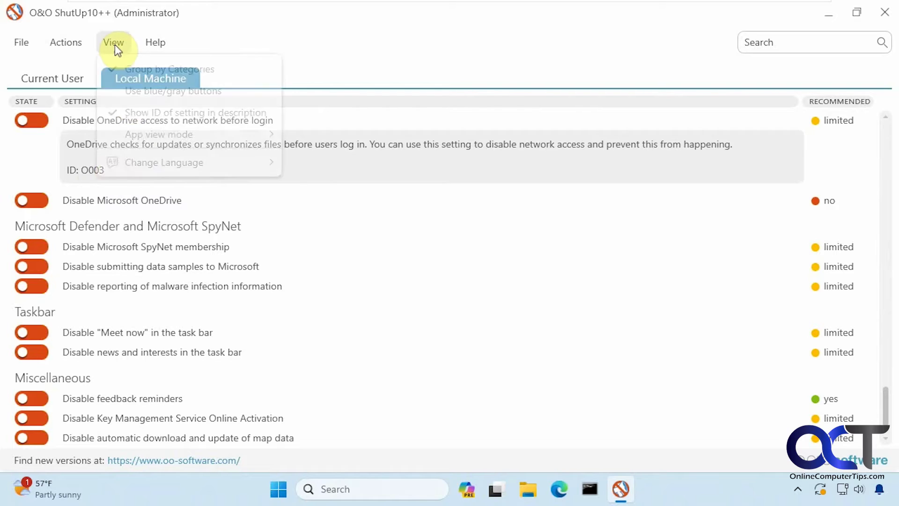
pyautogui.click(139, 113)
# Step: Expand the SpyNet membership and data-samples explanations, then check the View and Help menus
pyautogui.click(149, 233)
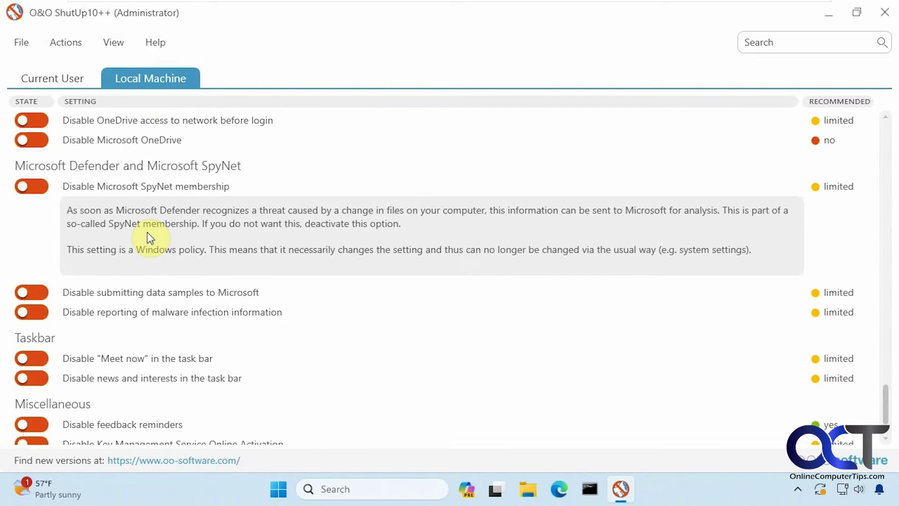
pyautogui.click(162, 294)
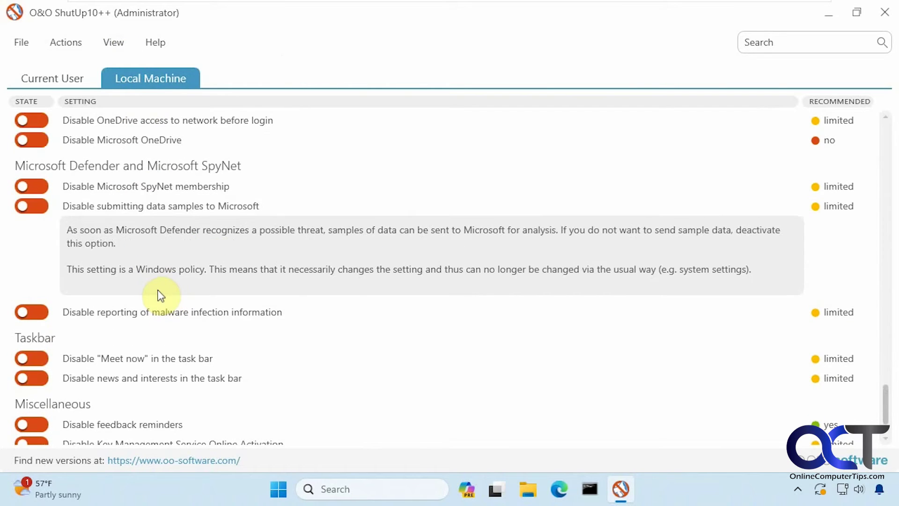
pyautogui.click(114, 43)
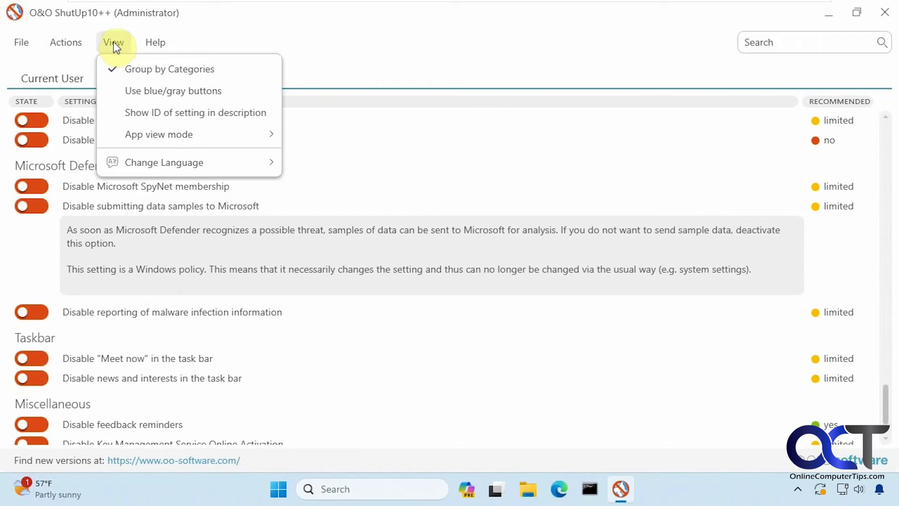
pyautogui.moveTo(176, 135)
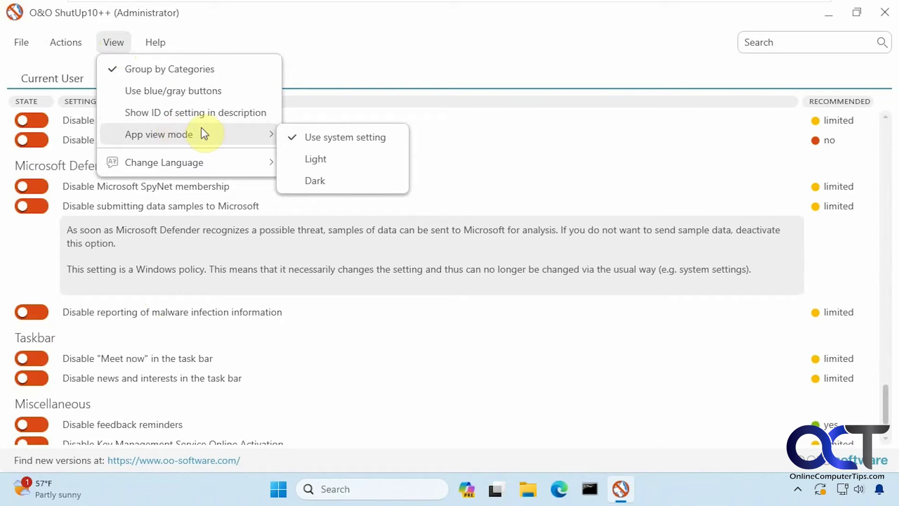
pyautogui.moveTo(226, 169)
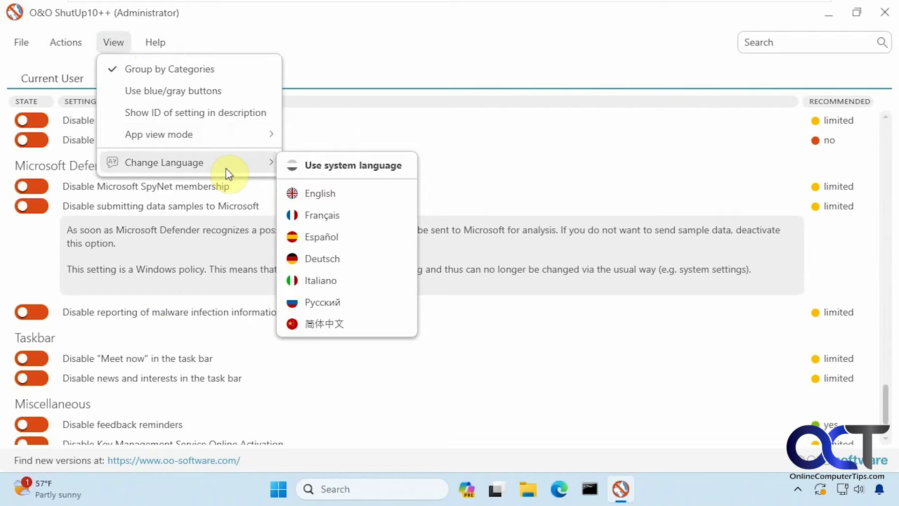
pyautogui.click(304, 55)
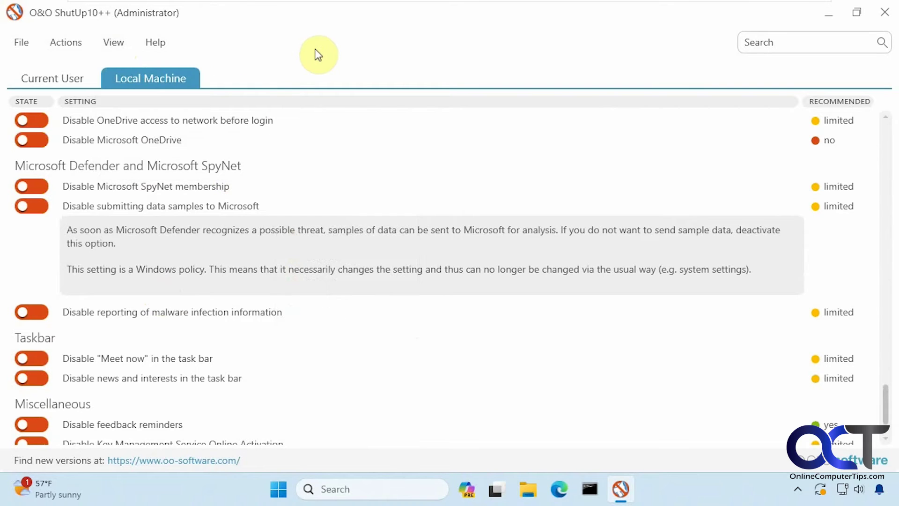
pyautogui.click(159, 41)
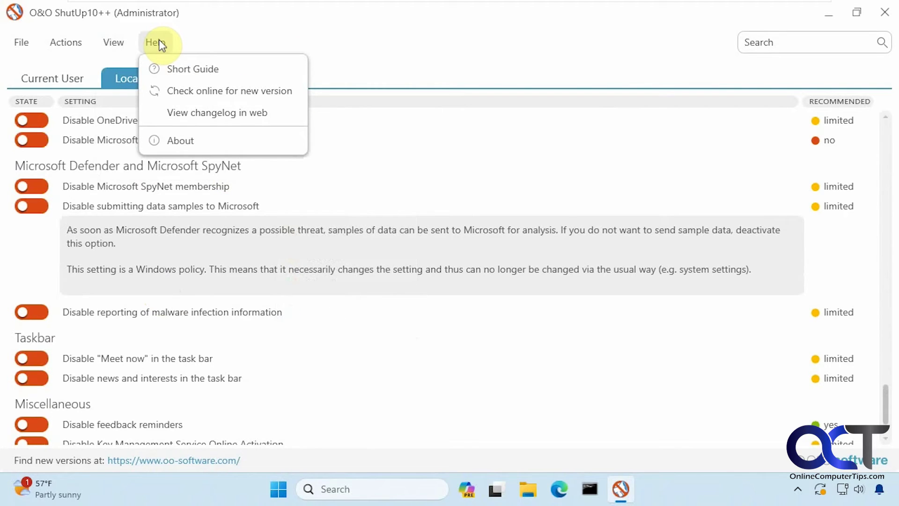
pyautogui.click(190, 72)
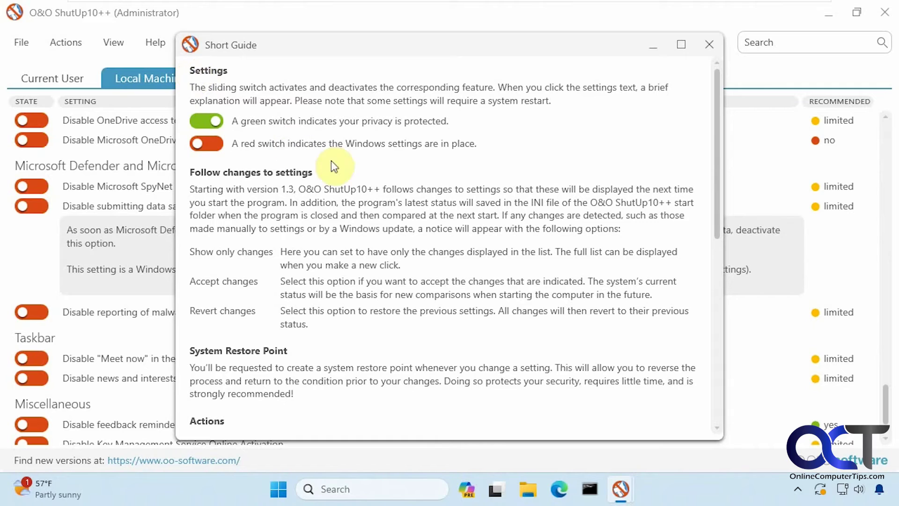
pyautogui.scroll(-3, 432, 215)
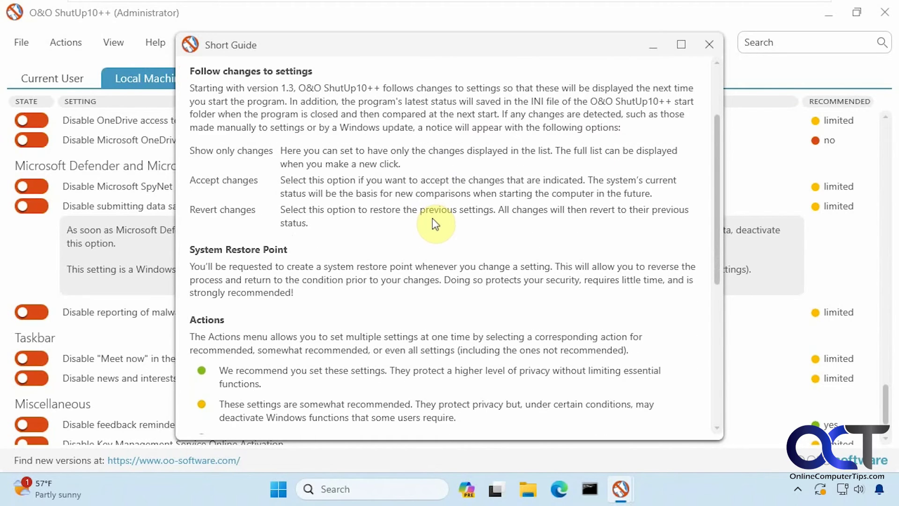
pyautogui.scroll(-5, 432, 219)
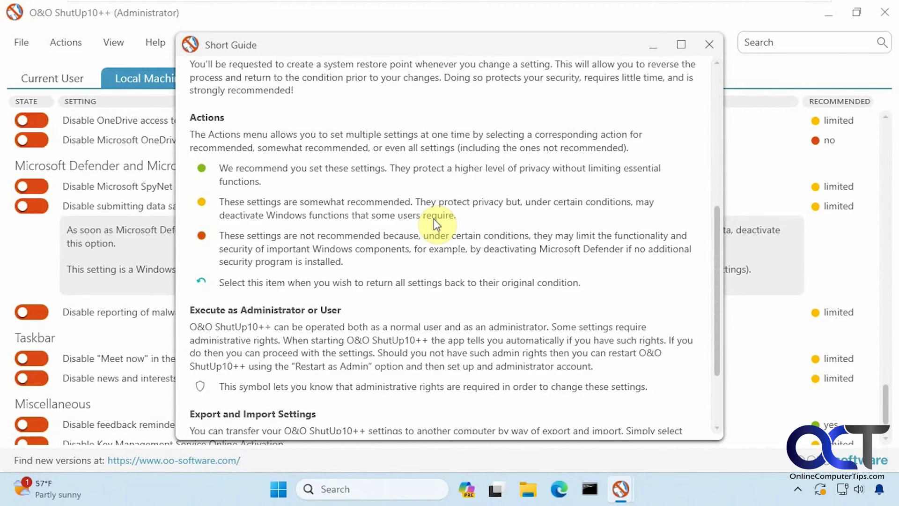
pyautogui.scroll(-3, 433, 218)
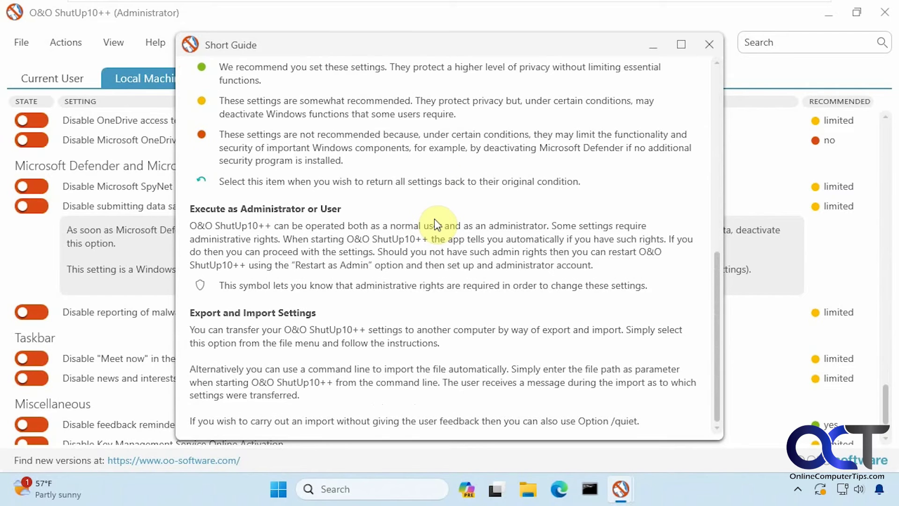
pyautogui.scroll(10, 470, 208)
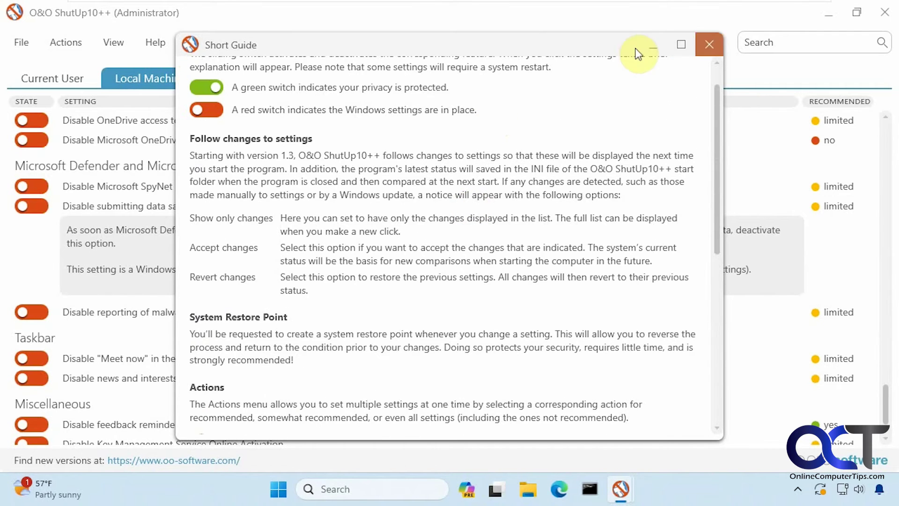
pyautogui.click(709, 45)
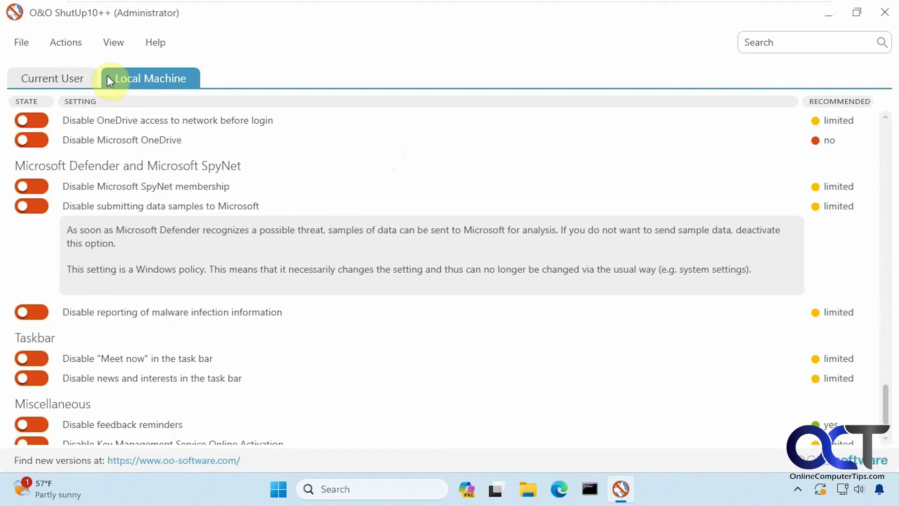
# Step: Switch to the Current User tab, scroll to the Microsoft Edge settings, and briefly check Edge
pyautogui.click(72, 78)
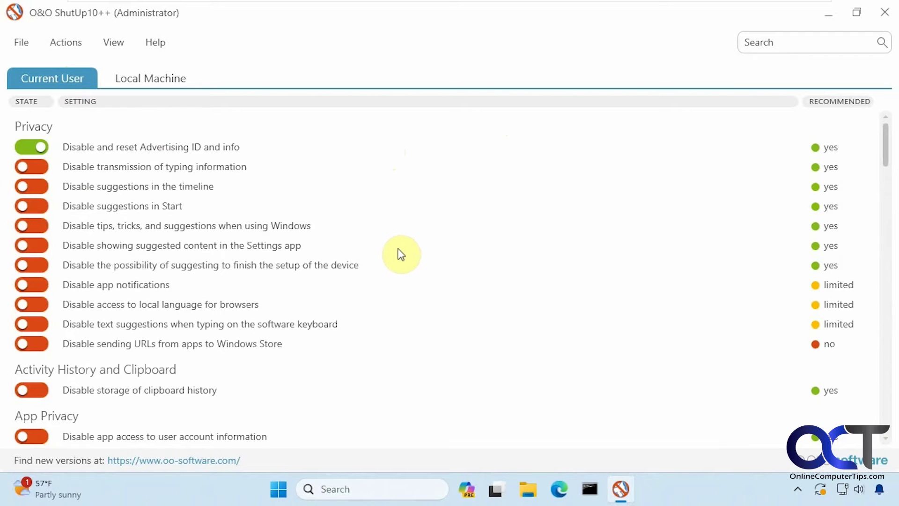
pyautogui.scroll(-3, 394, 250)
pyautogui.scroll(-7, 396, 255)
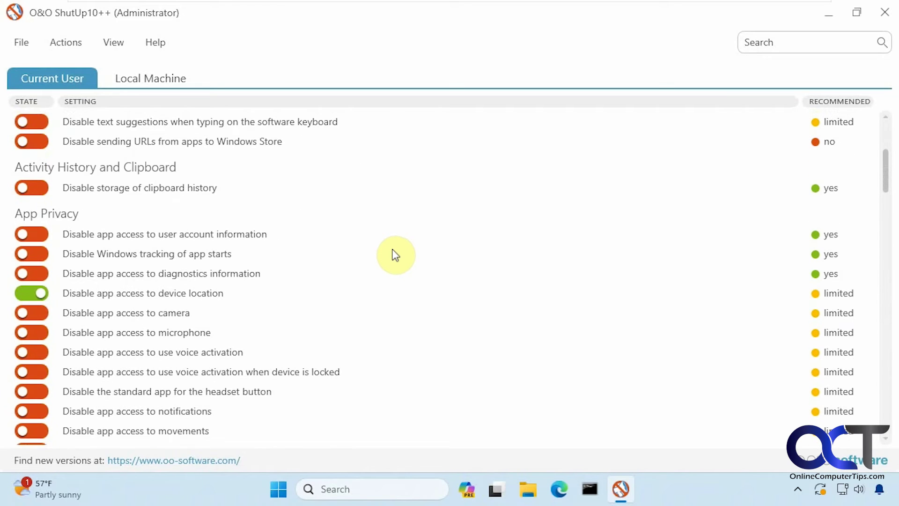
pyautogui.scroll(-10, 396, 256)
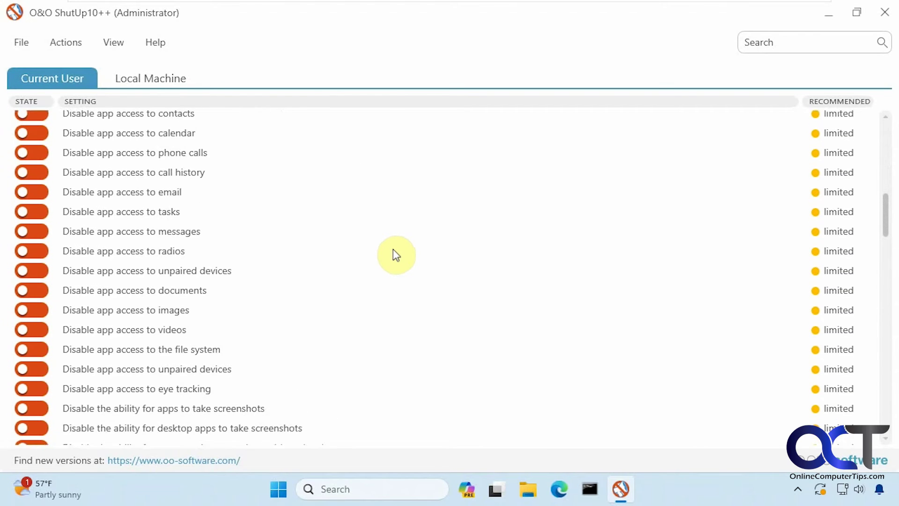
pyautogui.scroll(-2, 397, 253)
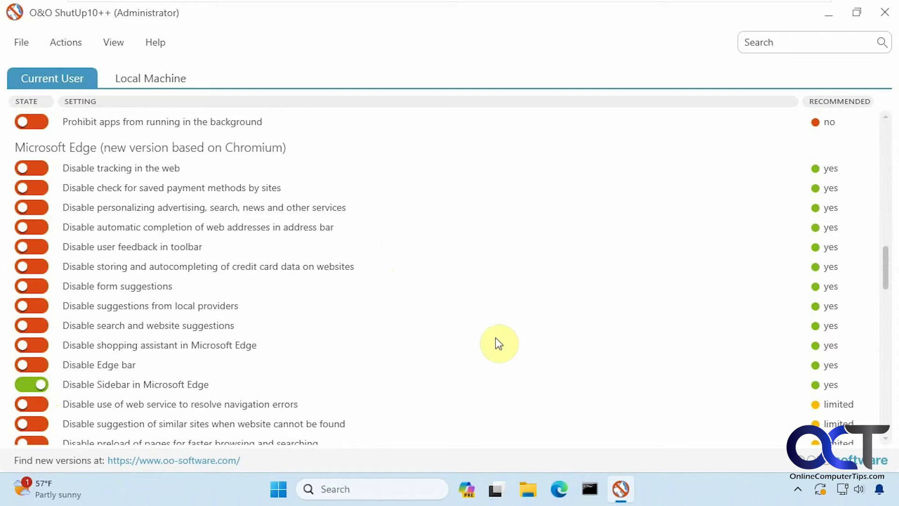
pyautogui.click(559, 490)
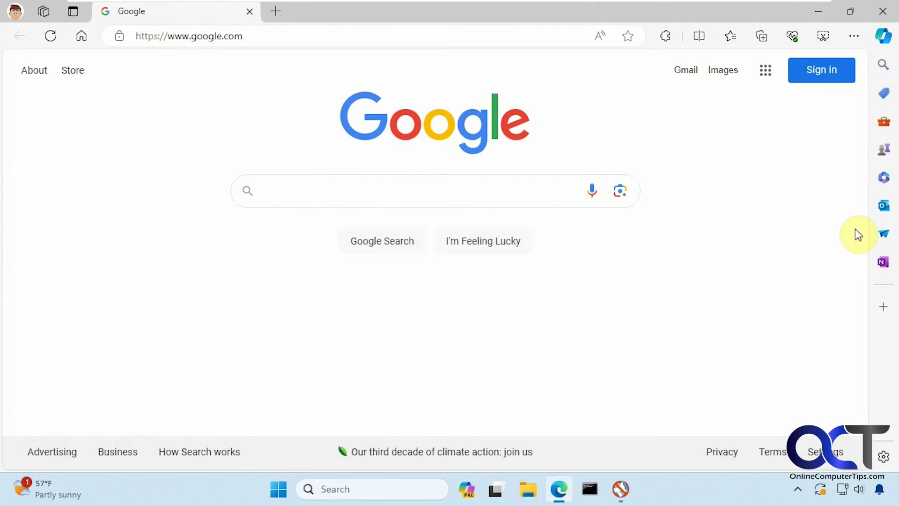
pyautogui.click(883, 12)
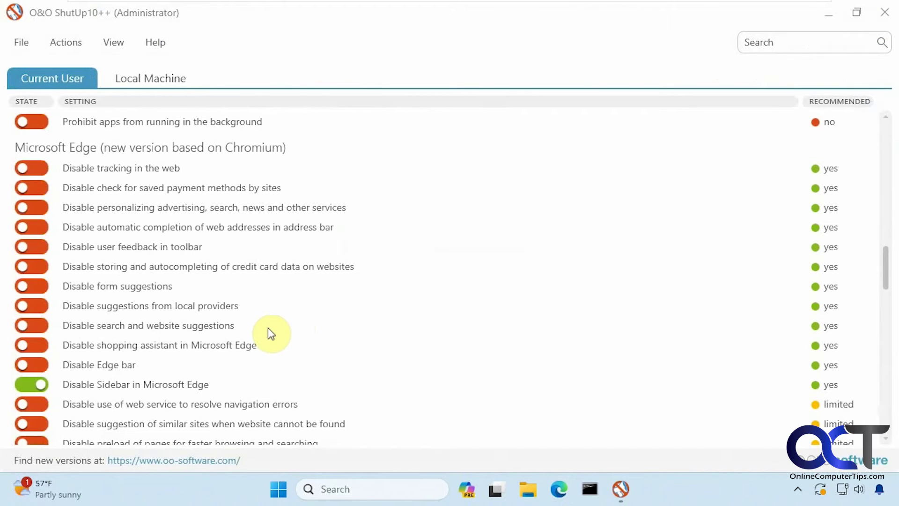
# Step: Switch on Disable saving passwords for websites
pyautogui.scroll(-2, 269, 330)
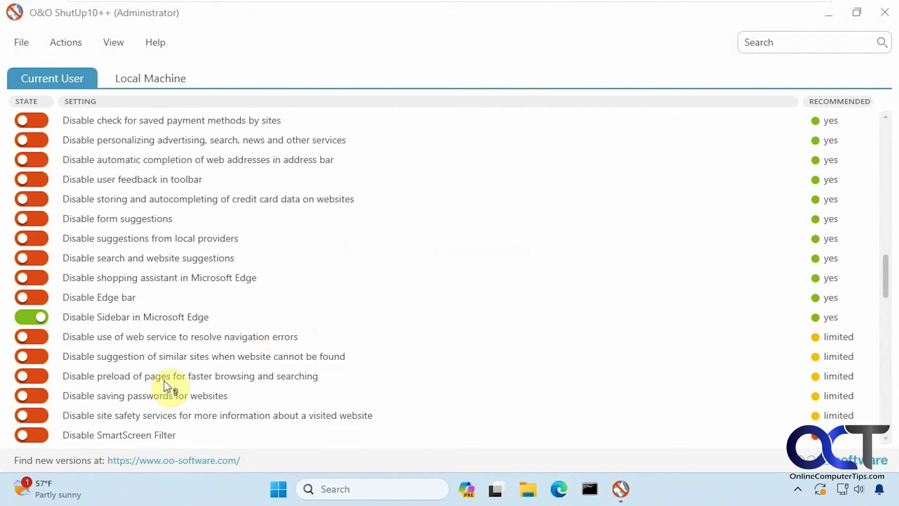
pyautogui.click(40, 396)
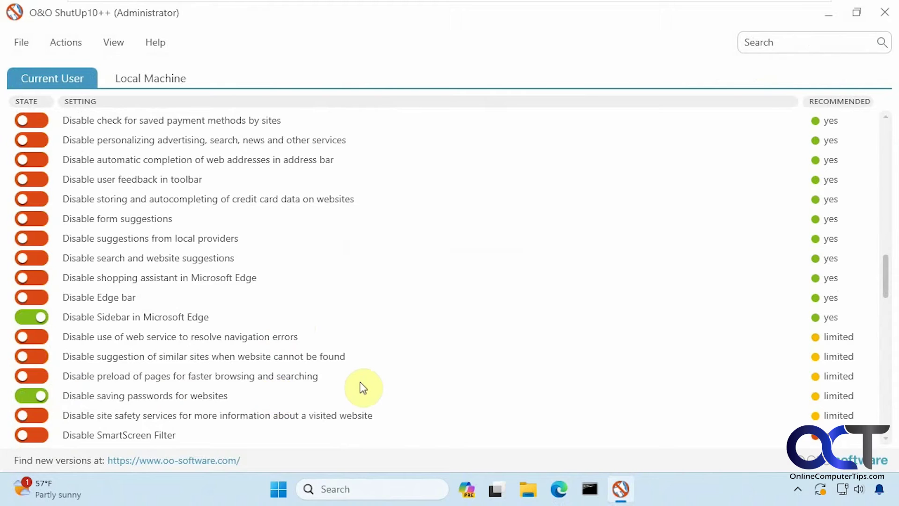
pyautogui.scroll(-8, 362, 385)
pyautogui.scroll(-3, 365, 388)
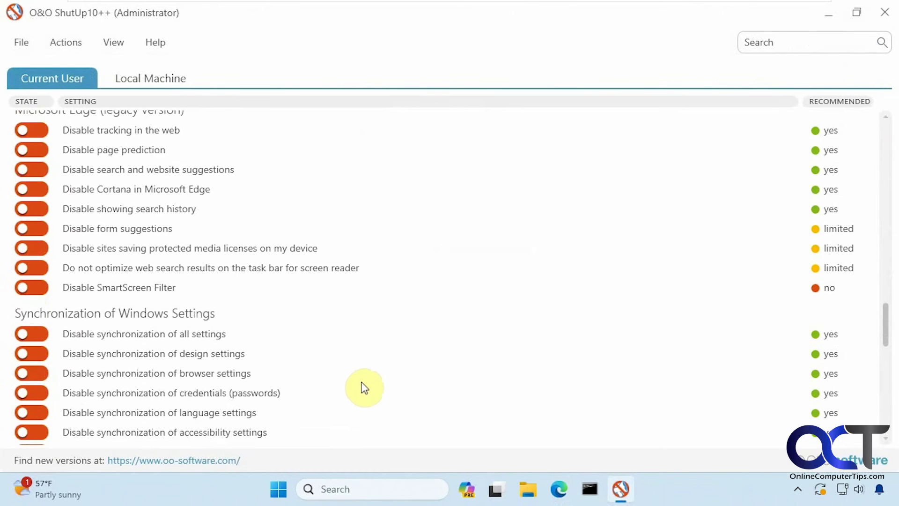
pyautogui.scroll(-1, 365, 388)
pyautogui.scroll(-5, 365, 387)
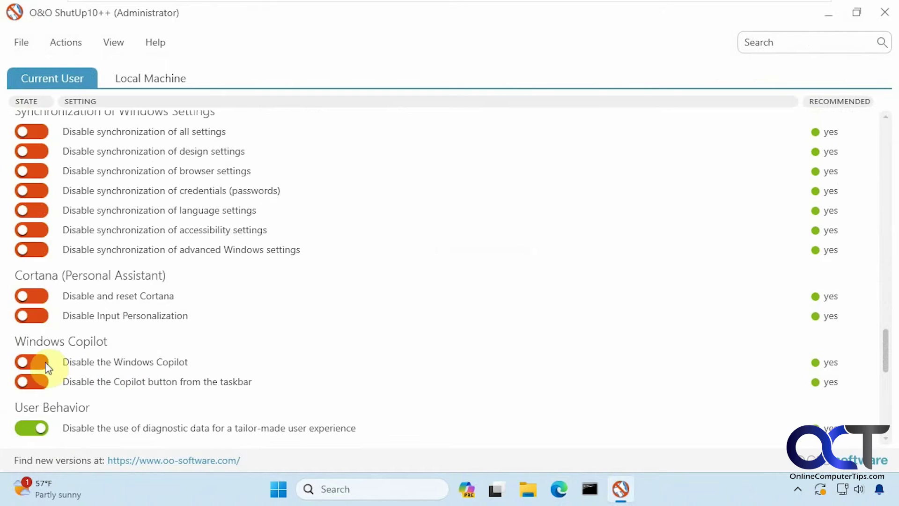
# Step: Disable Windows Copilot and remove the Copilot button from the taskbar
pyautogui.click(40, 362)
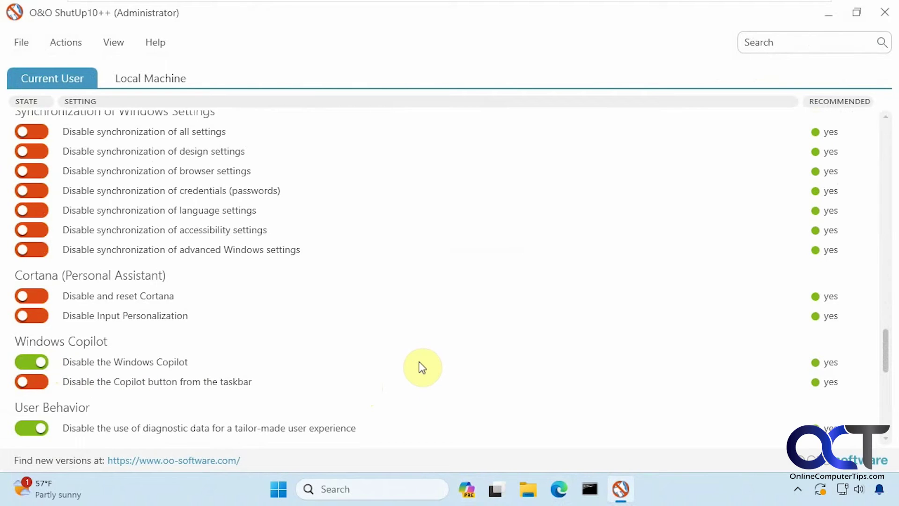
pyautogui.click(36, 381)
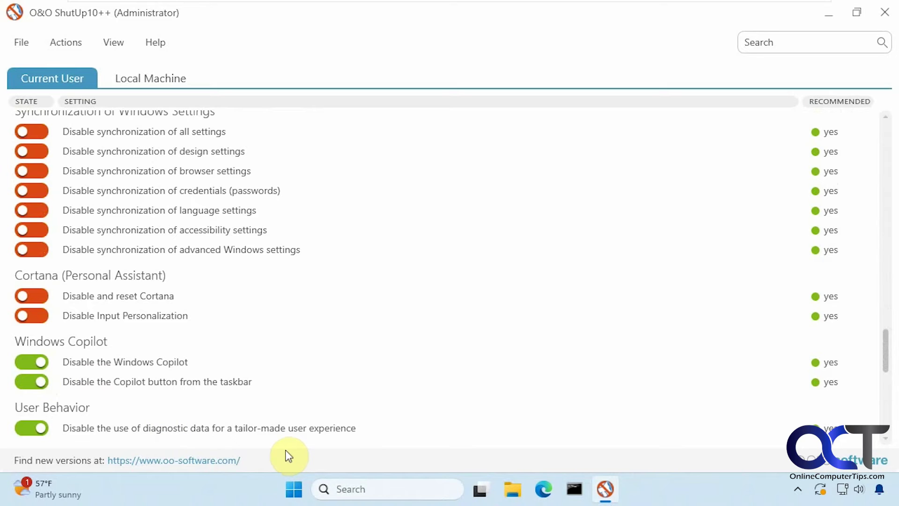
pyautogui.scroll(-1, 289, 405)
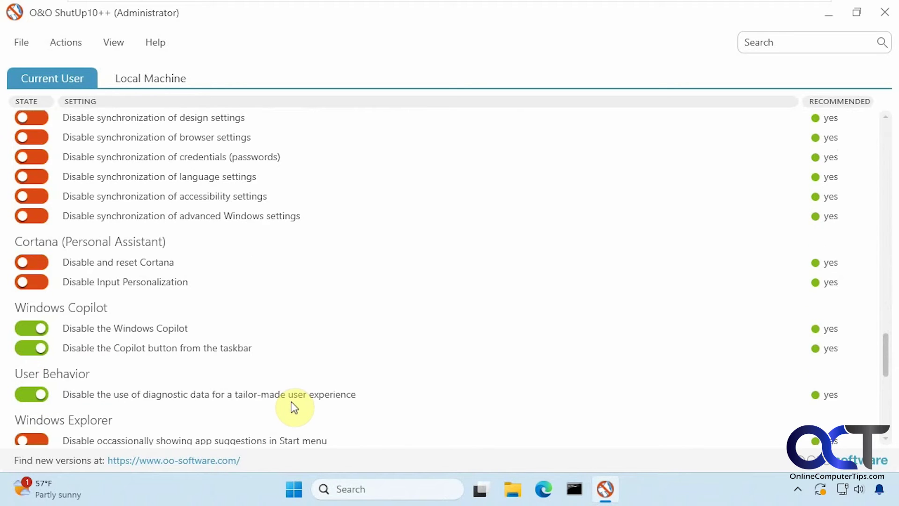
pyautogui.scroll(-3, 294, 408)
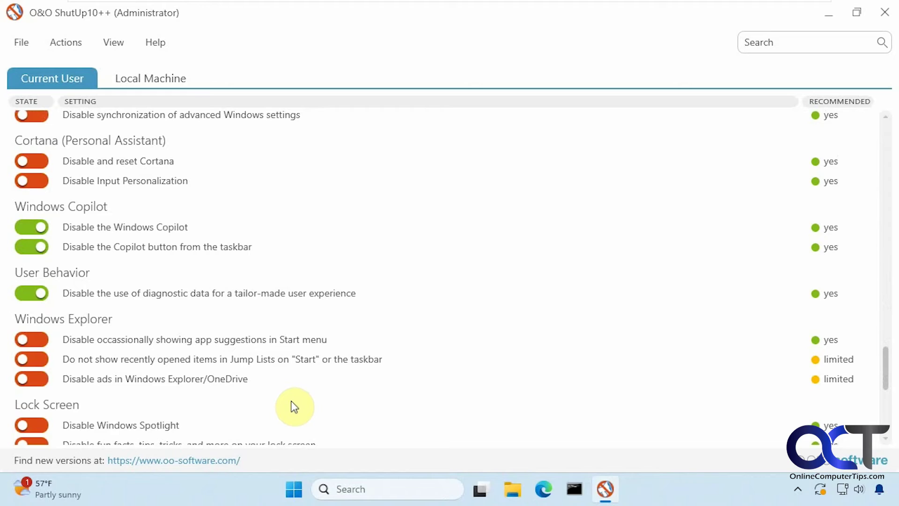
# Step: Hide recently opened items in Jump Lists and confirm File Explorer's jump list no longer shows them
pyautogui.rightClick(517, 487)
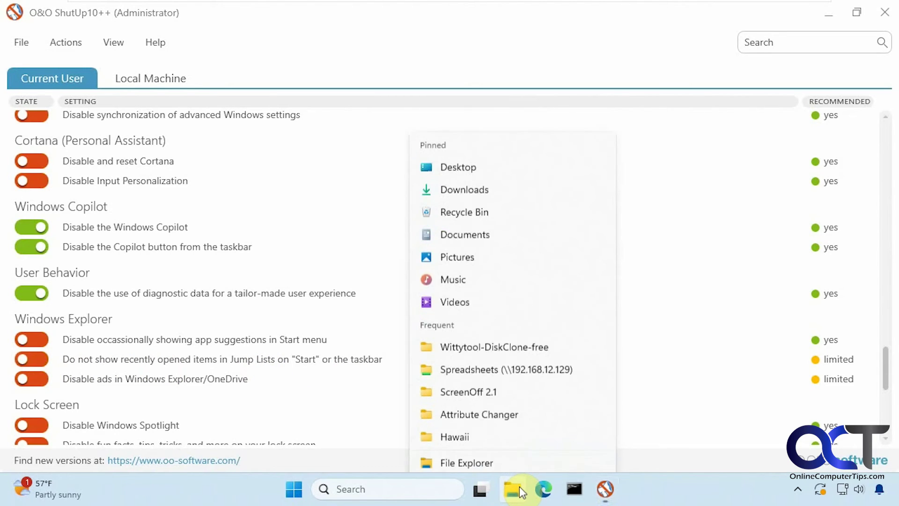
pyautogui.click(33, 359)
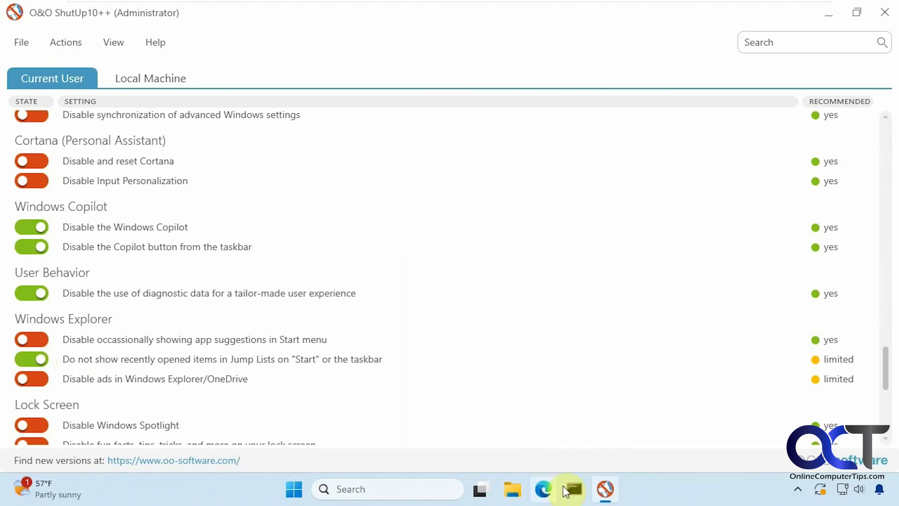
pyautogui.rightClick(518, 488)
pyautogui.click(645, 488)
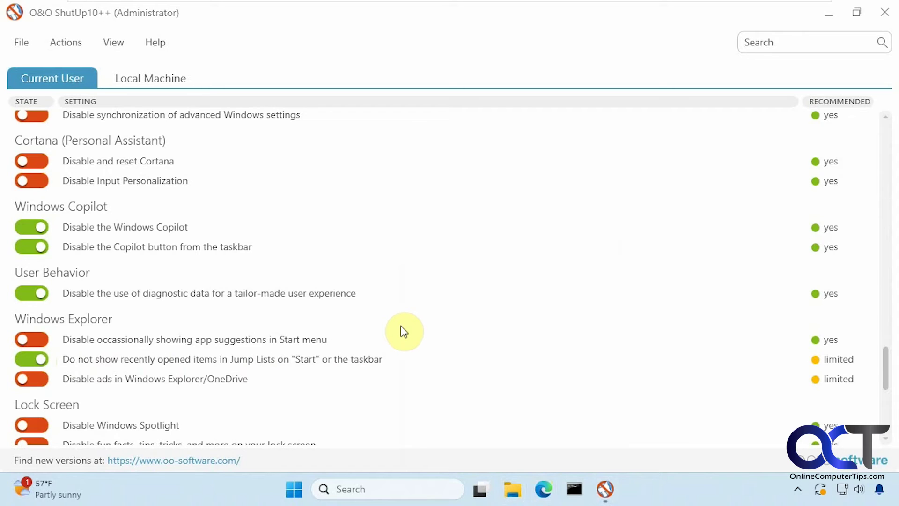
pyautogui.scroll(-5, 403, 331)
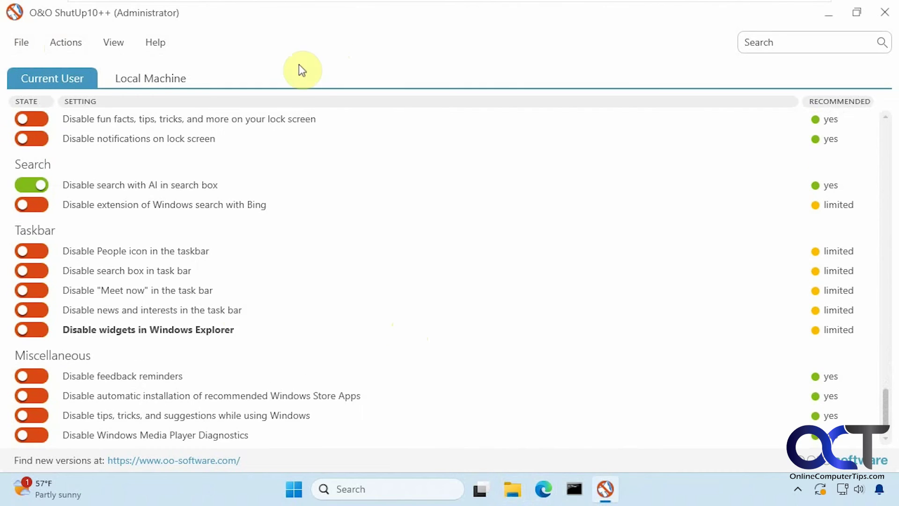
# Step: Apply only the recommended settings via Actions, then briefly open and close Edge
pyautogui.click(72, 42)
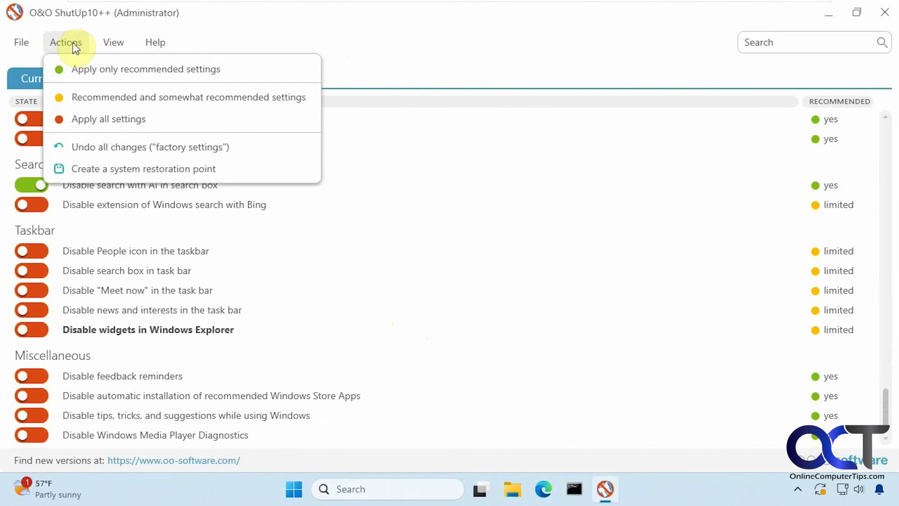
pyautogui.click(79, 69)
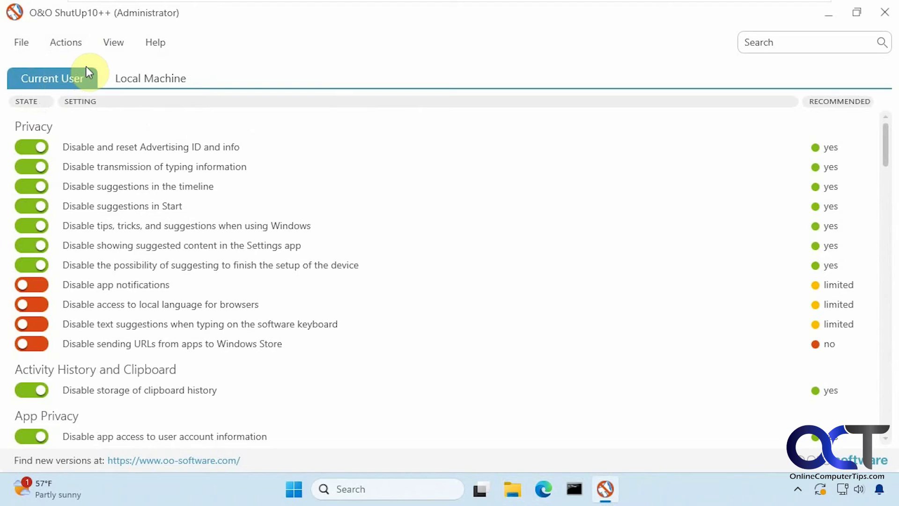
pyautogui.click(545, 487)
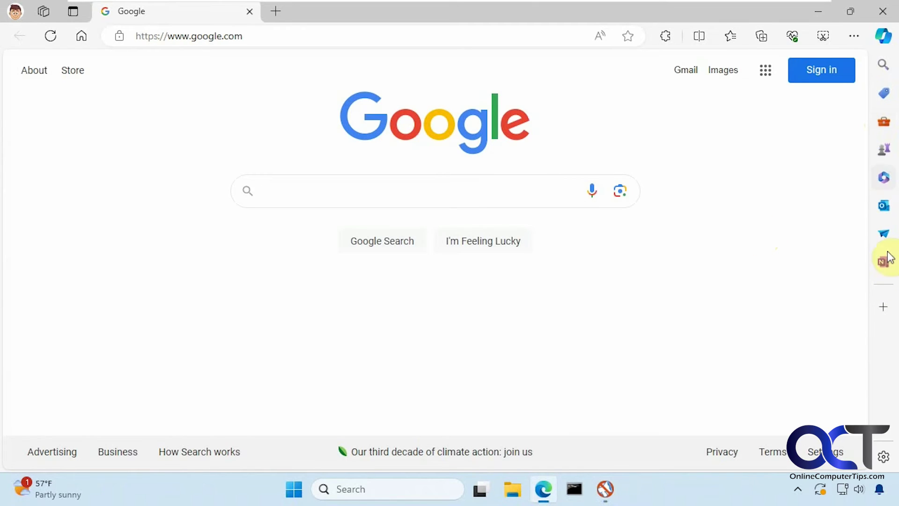
pyautogui.click(883, 11)
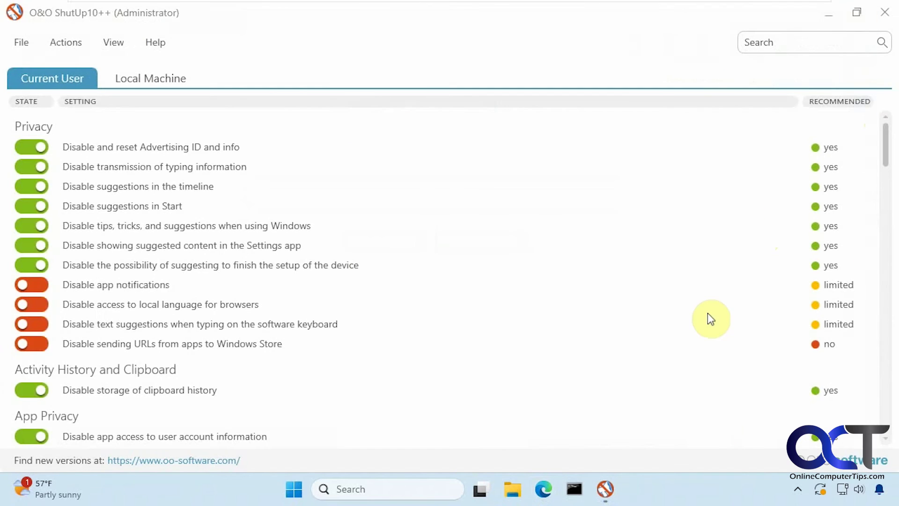
# Step: Restart Windows Explorer from Task Manager, then minimize Task Manager
pyautogui.rightClick(658, 483)
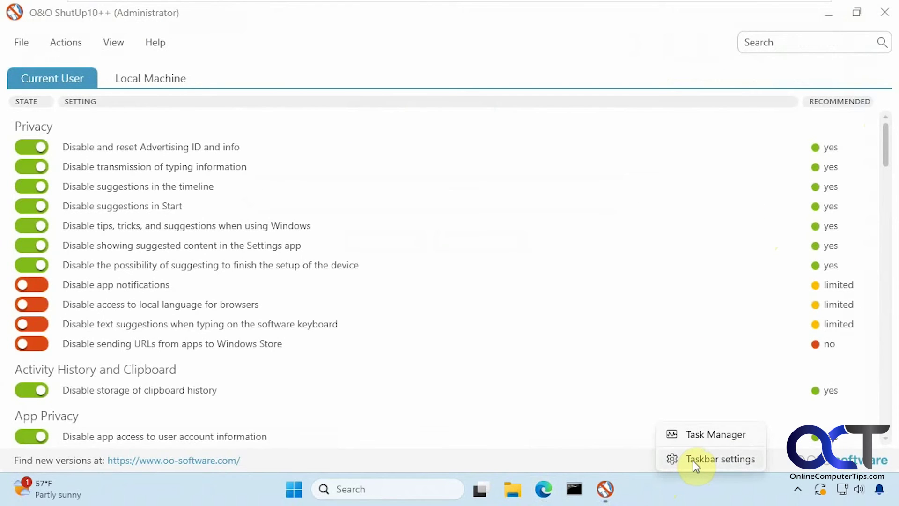
pyautogui.click(689, 433)
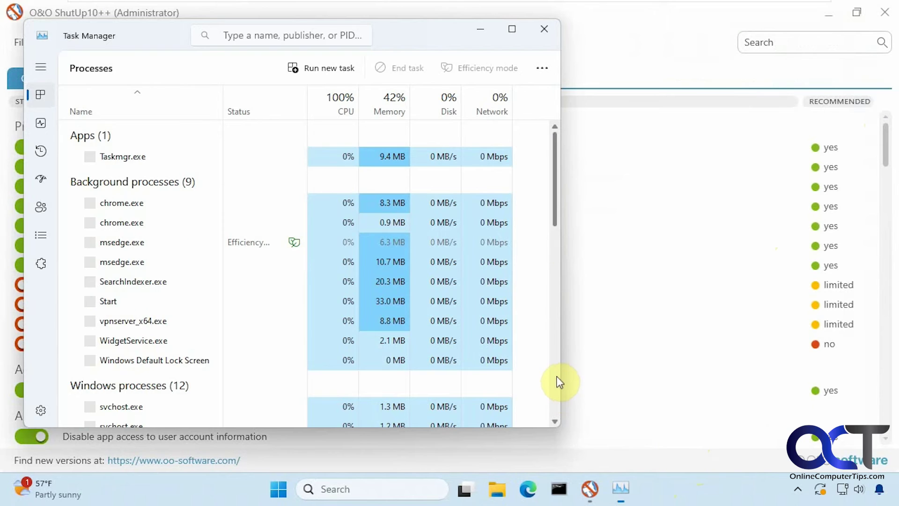
pyautogui.scroll(-15, 555, 170)
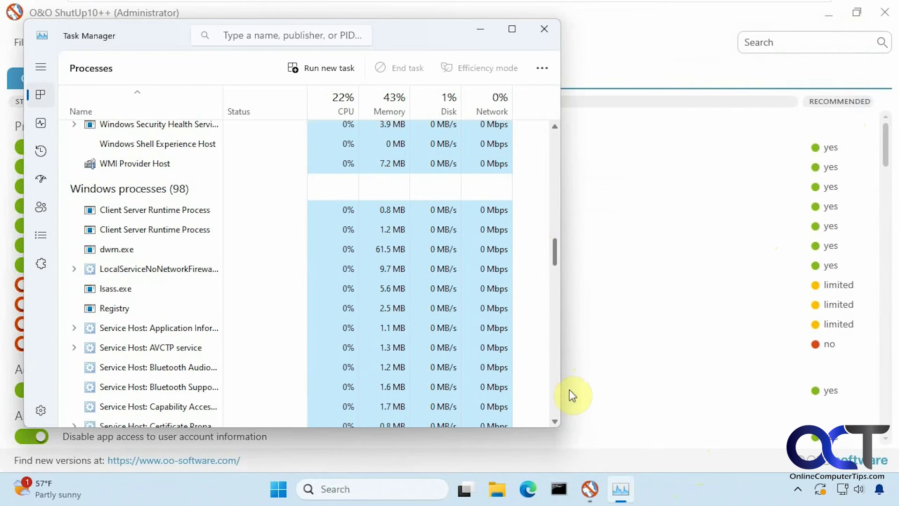
pyautogui.scroll(-12, 560, 342)
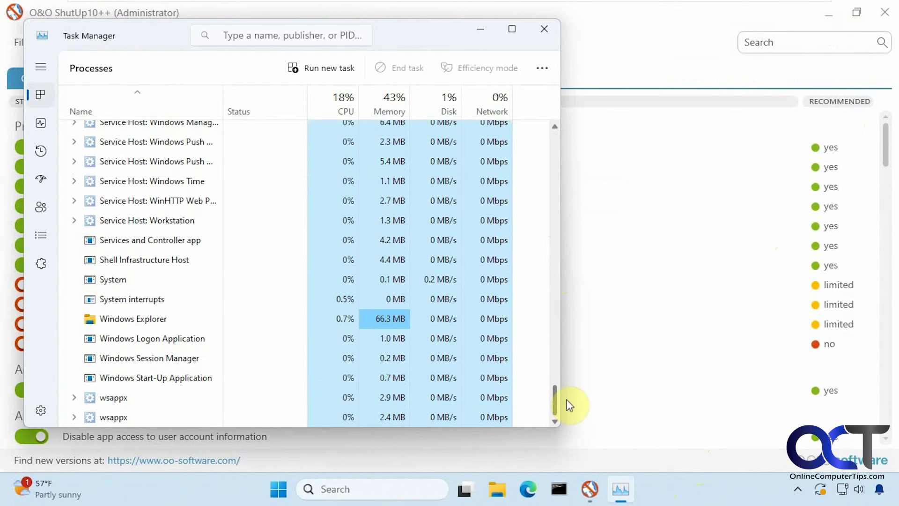
pyautogui.rightClick(162, 319)
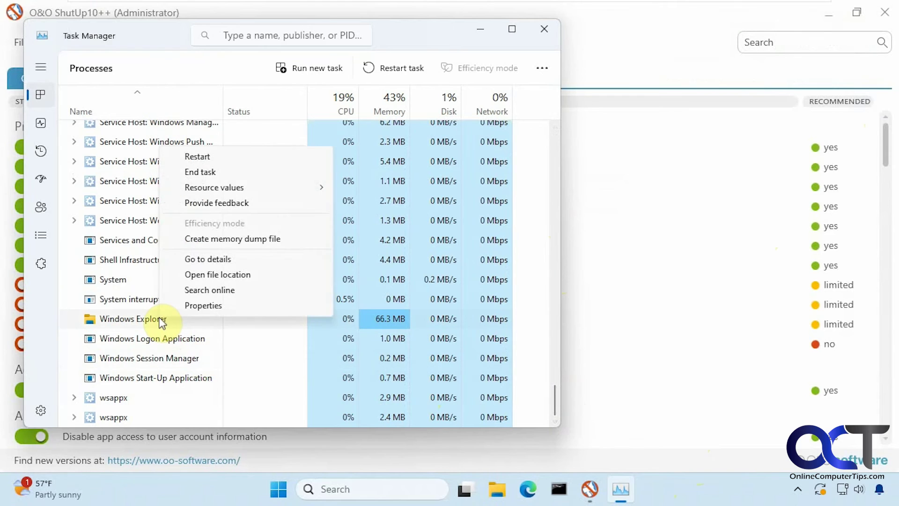
pyautogui.click(204, 157)
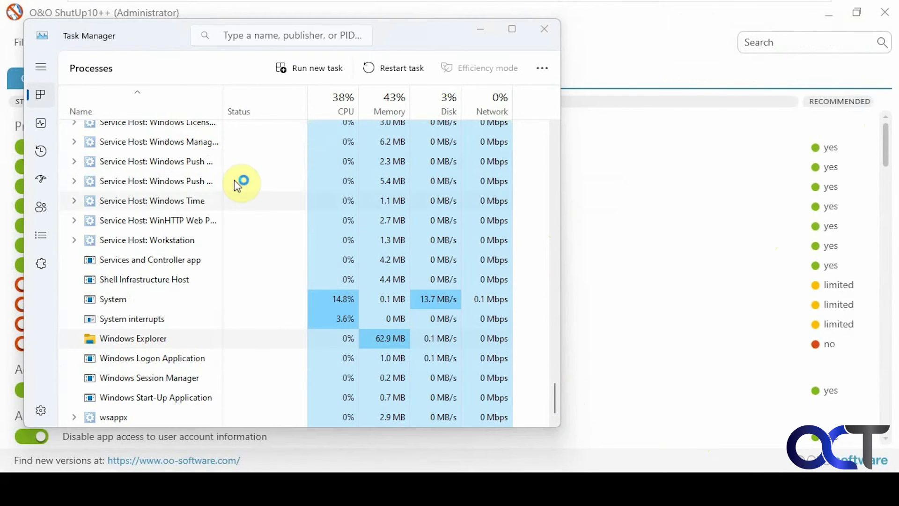
pyautogui.scroll(2, 391, 259)
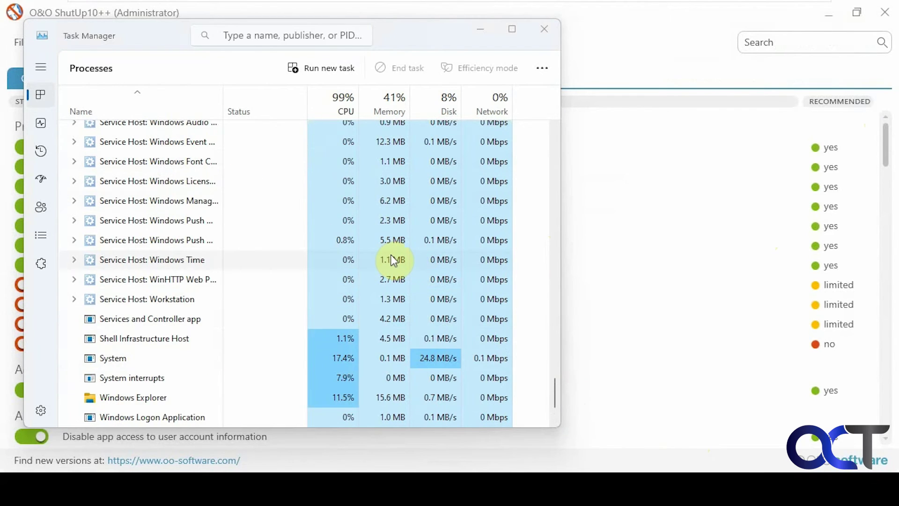
pyautogui.scroll(2, 390, 254)
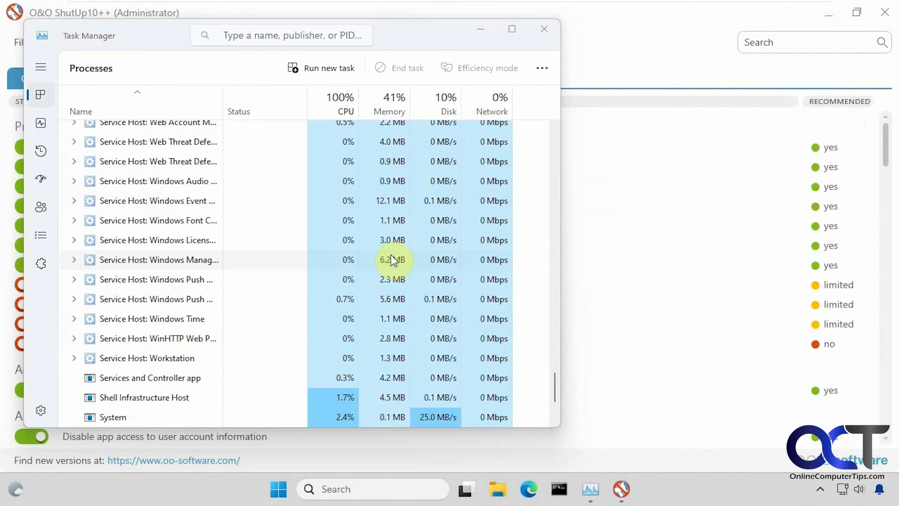
pyautogui.scroll(-2, 449, 140)
pyautogui.click(481, 28)
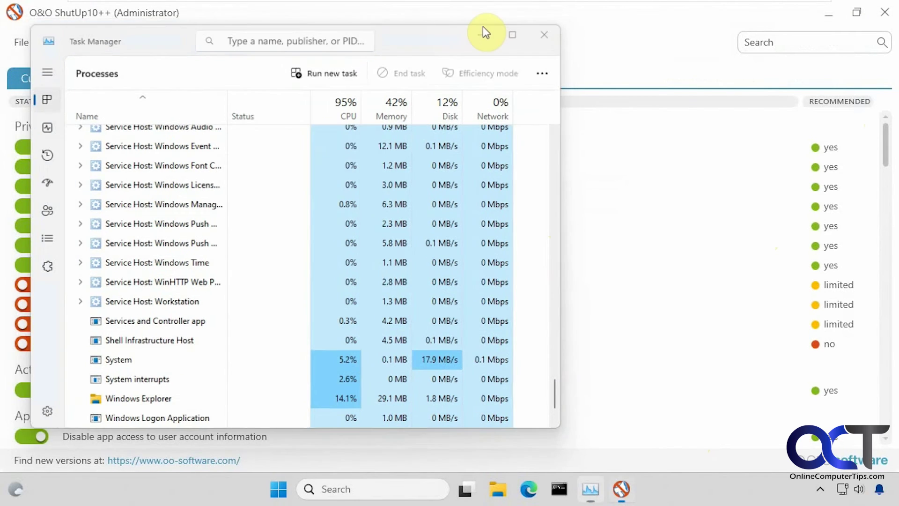
# Step: Open Edge full screen and enter an e-mail address in the Adobe ID sign-up form
pyautogui.click(528, 488)
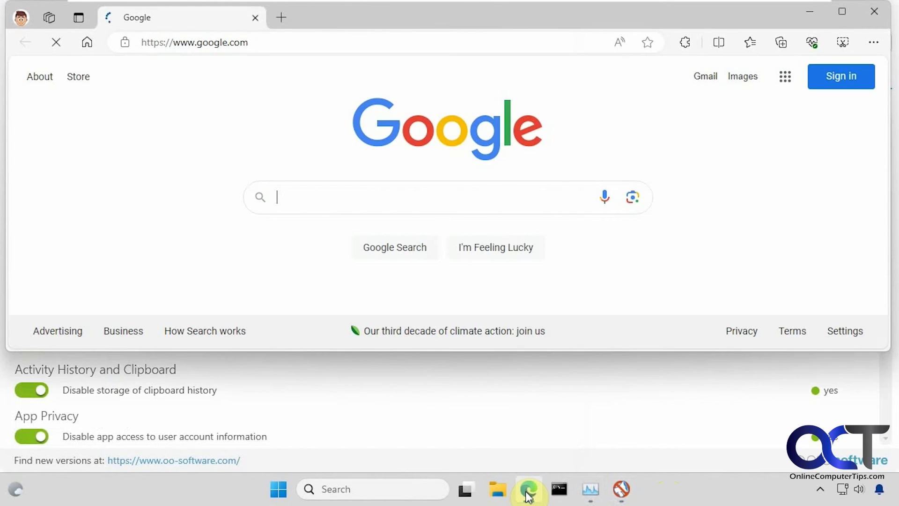
pyautogui.click(842, 12)
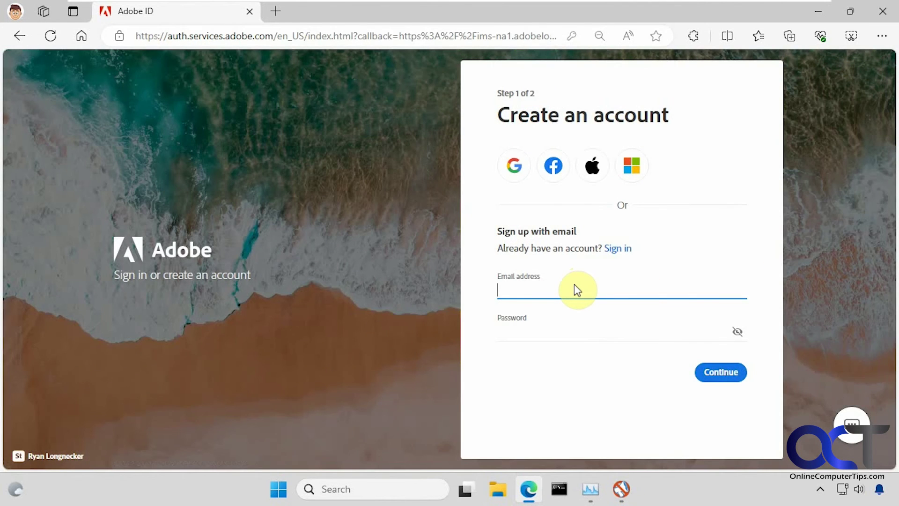
pyautogui.click(510, 289)
pyautogui.write('sfdf')
# Step: Enter a password, continue to step 2 of sign-up, and close Edge
pyautogui.click(537, 328)
pyautogui.write('asdfasdf12')
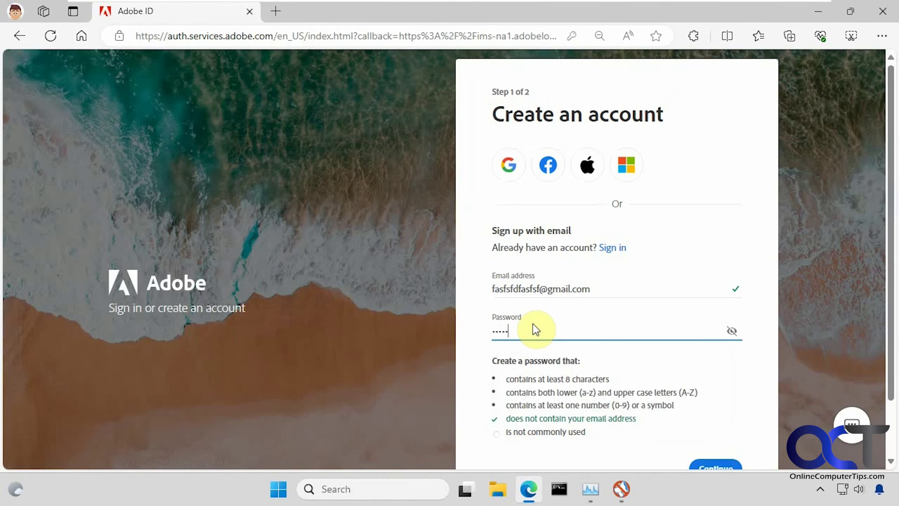
pyautogui.write('3A')
pyautogui.click(710, 467)
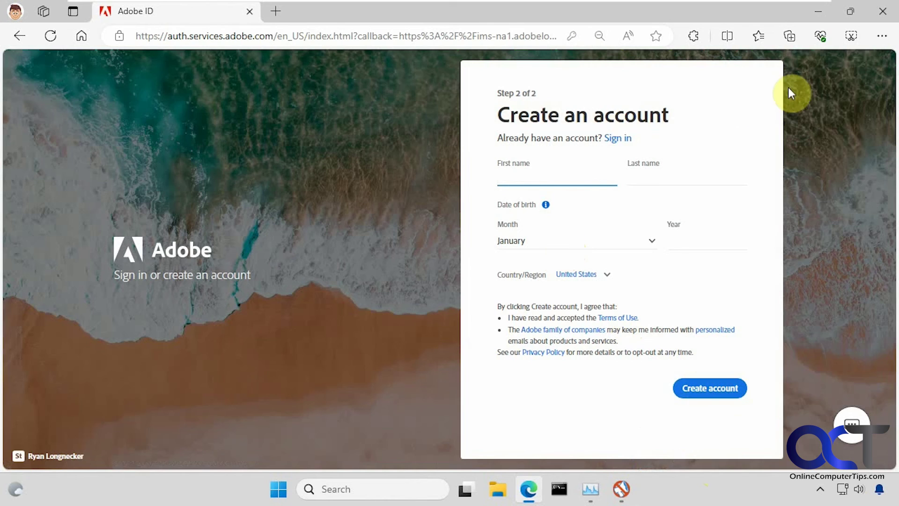
pyautogui.click(883, 18)
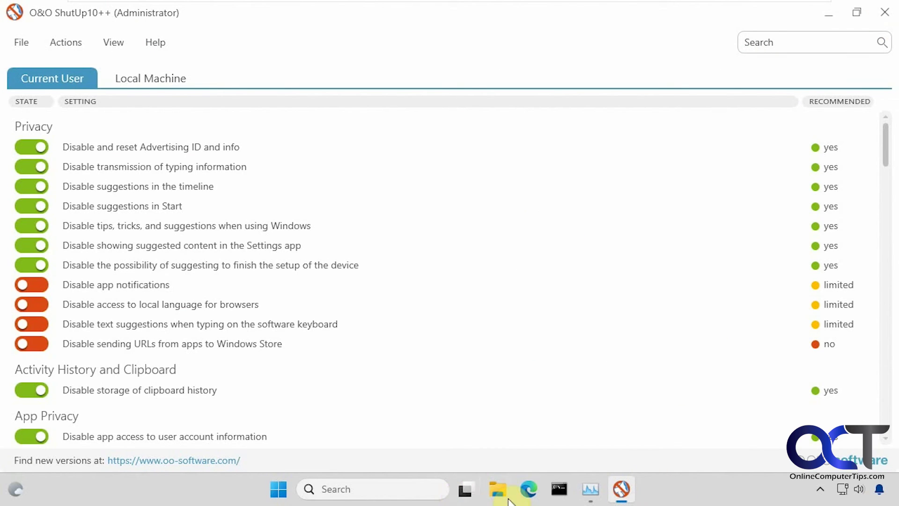
pyautogui.rightClick(684, 496)
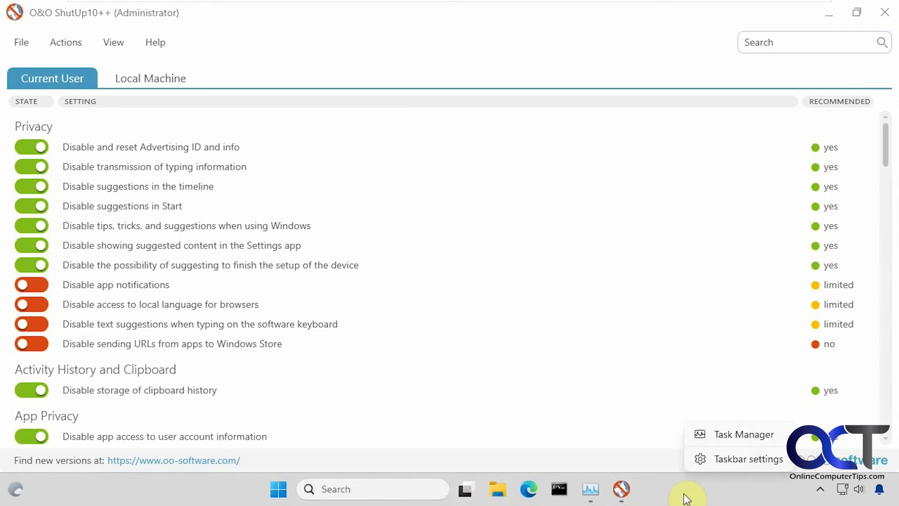
pyautogui.click(724, 462)
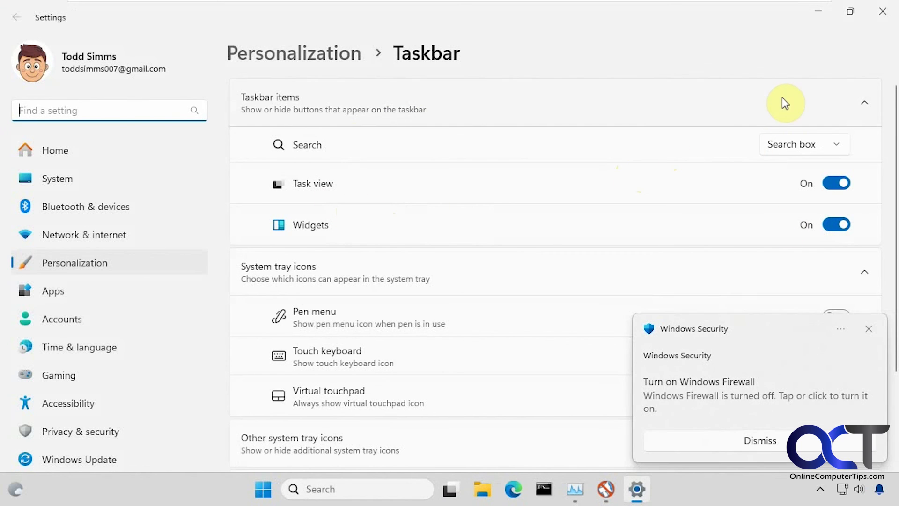
pyautogui.click(868, 329)
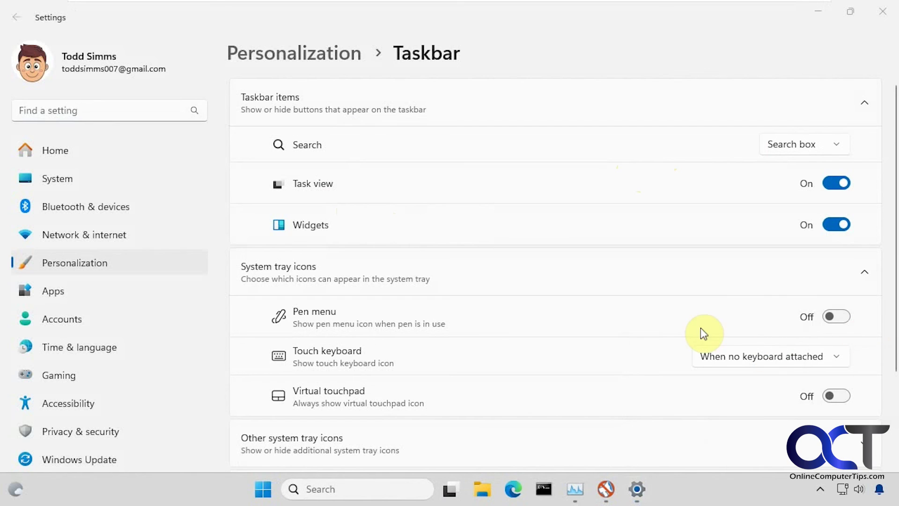
pyautogui.click(818, 12)
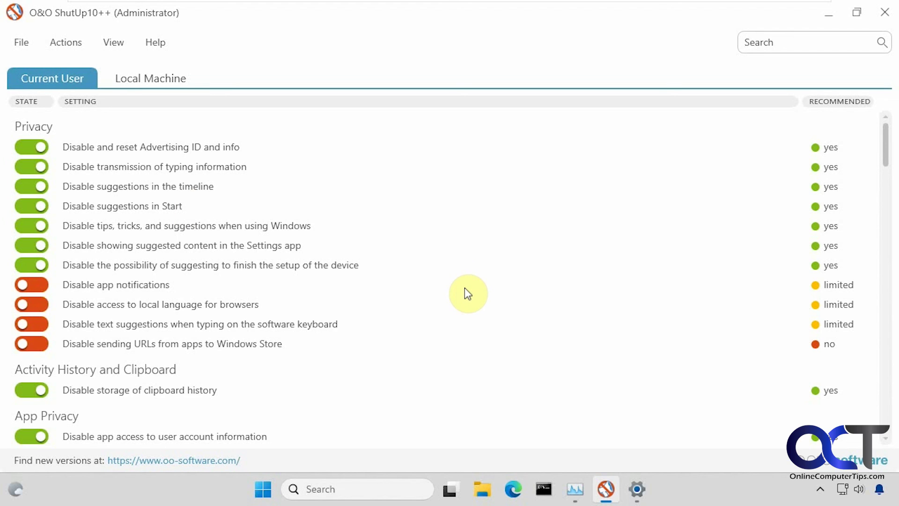
pyautogui.click(61, 44)
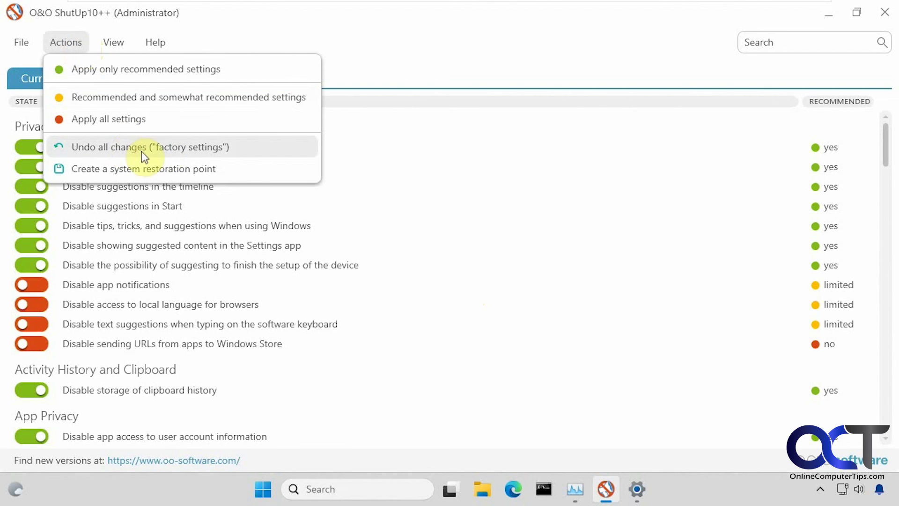
pyautogui.click(517, 54)
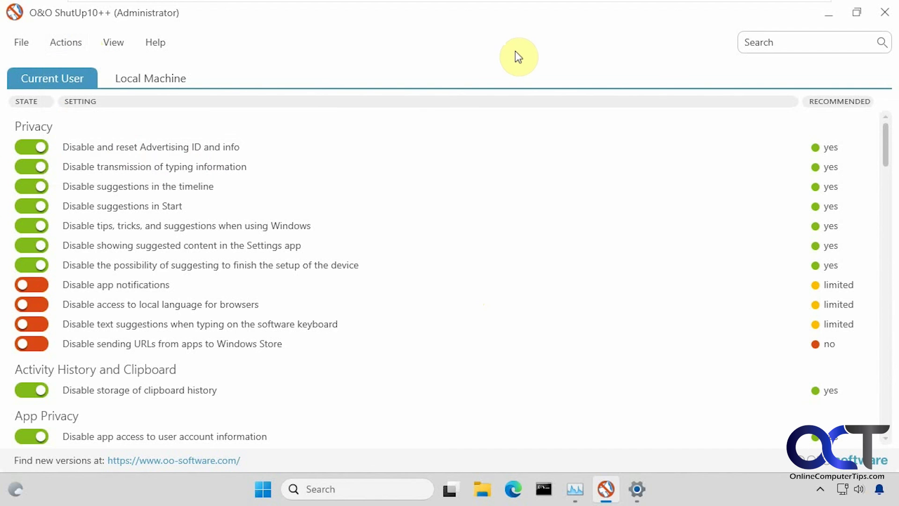